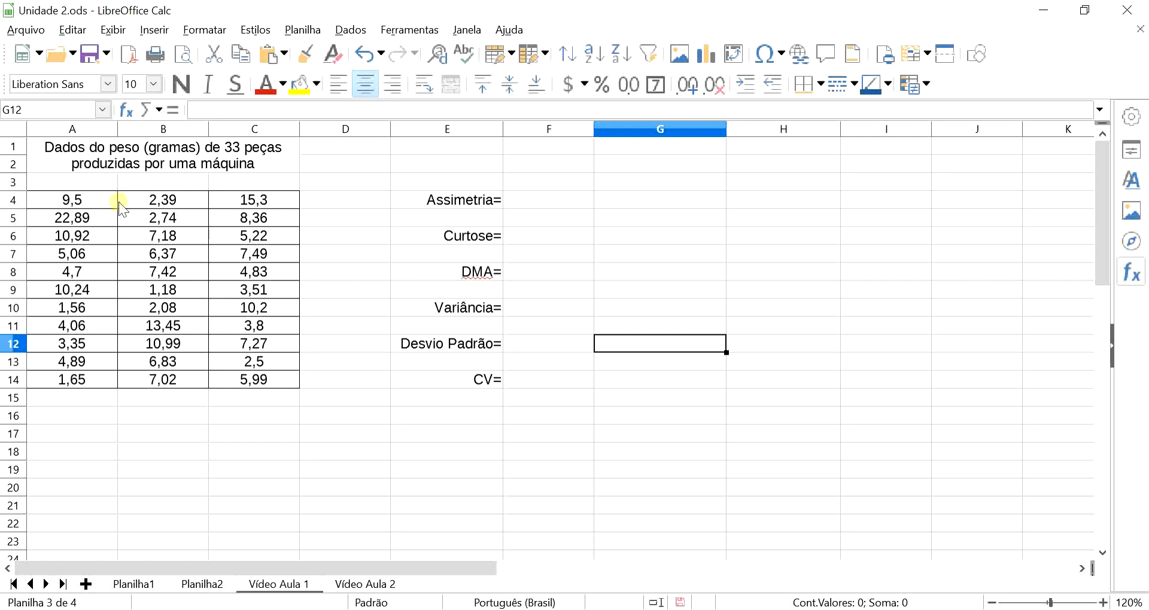
left_click(221, 152)
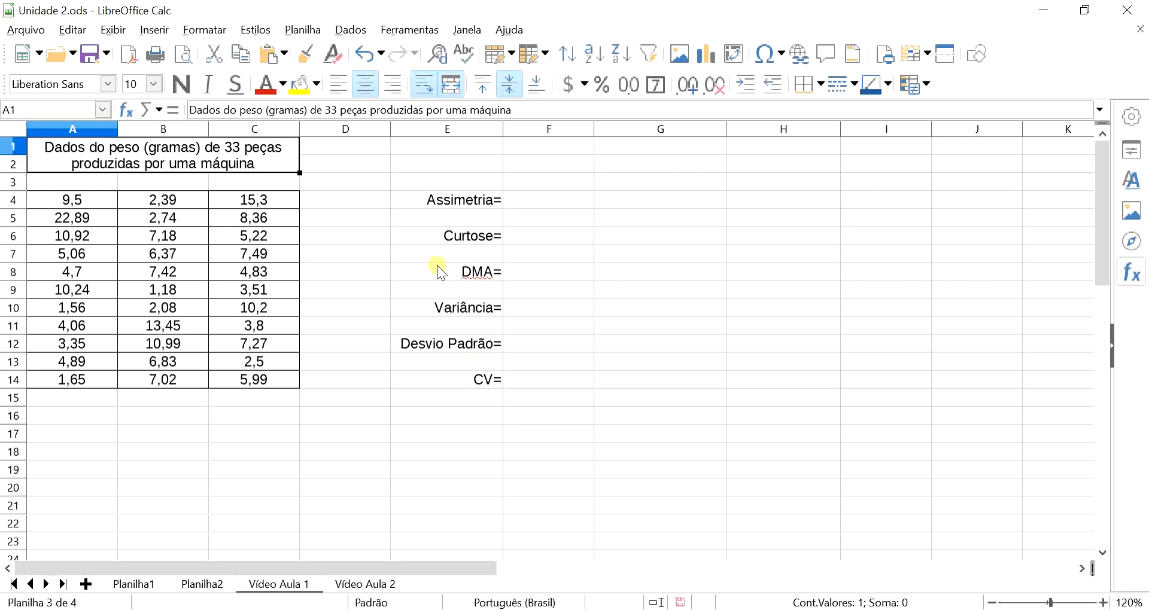
left_click_drag(441, 271, 441, 383)
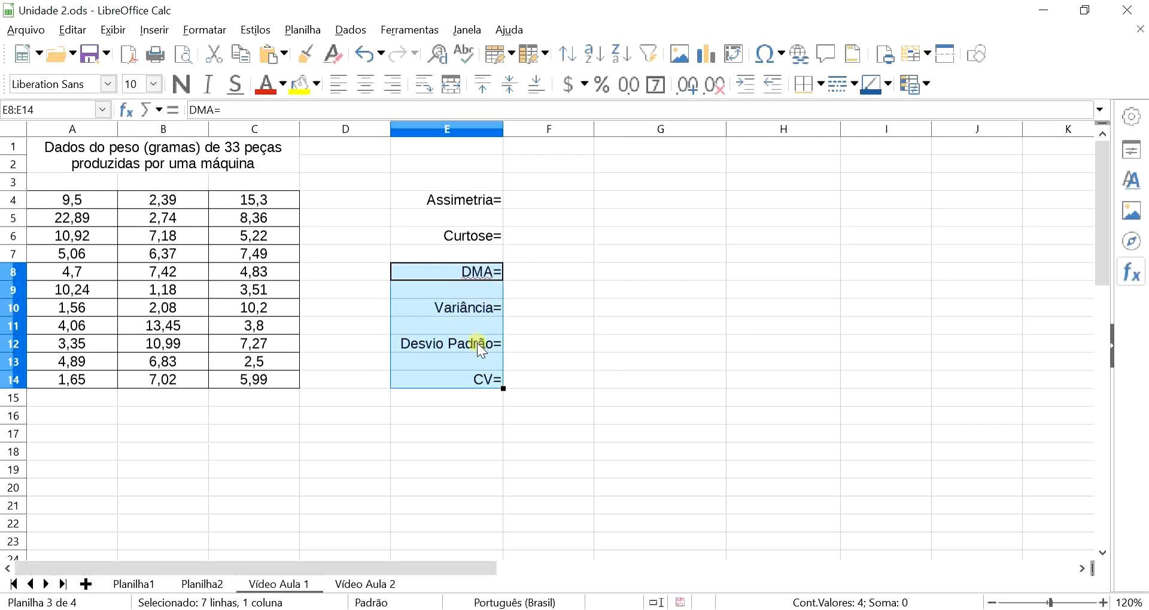
left_click(458, 440)
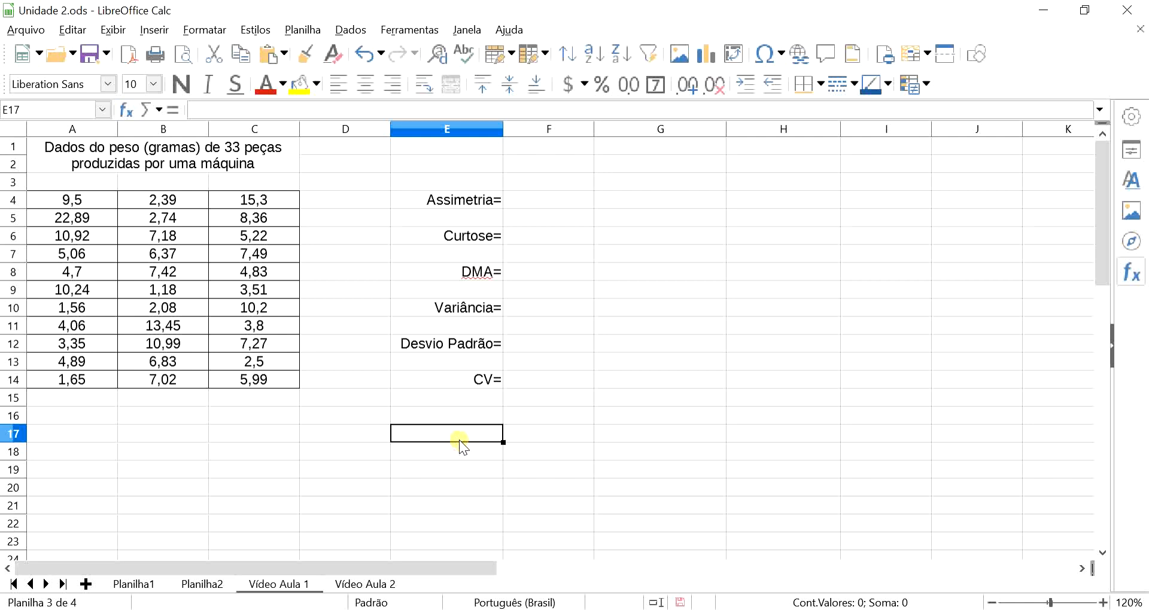
left_click(454, 200)
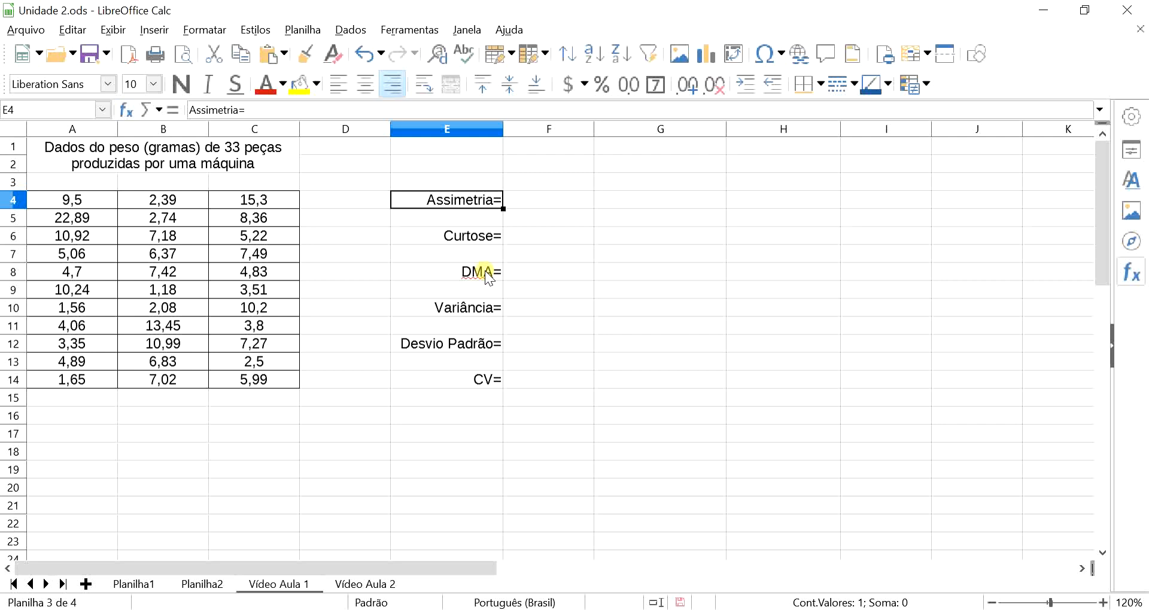
left_click(456, 235)
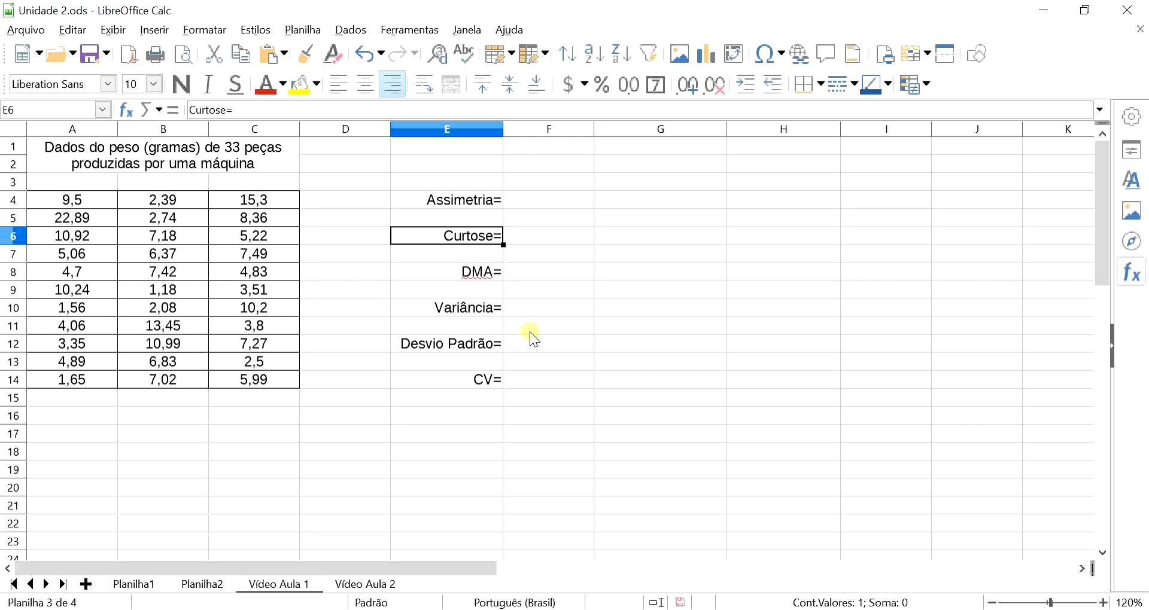
Step: Calculate the skewness of the weight data in F4 with =DISTORÇÃO(A4:C14)
left_click(540, 201)
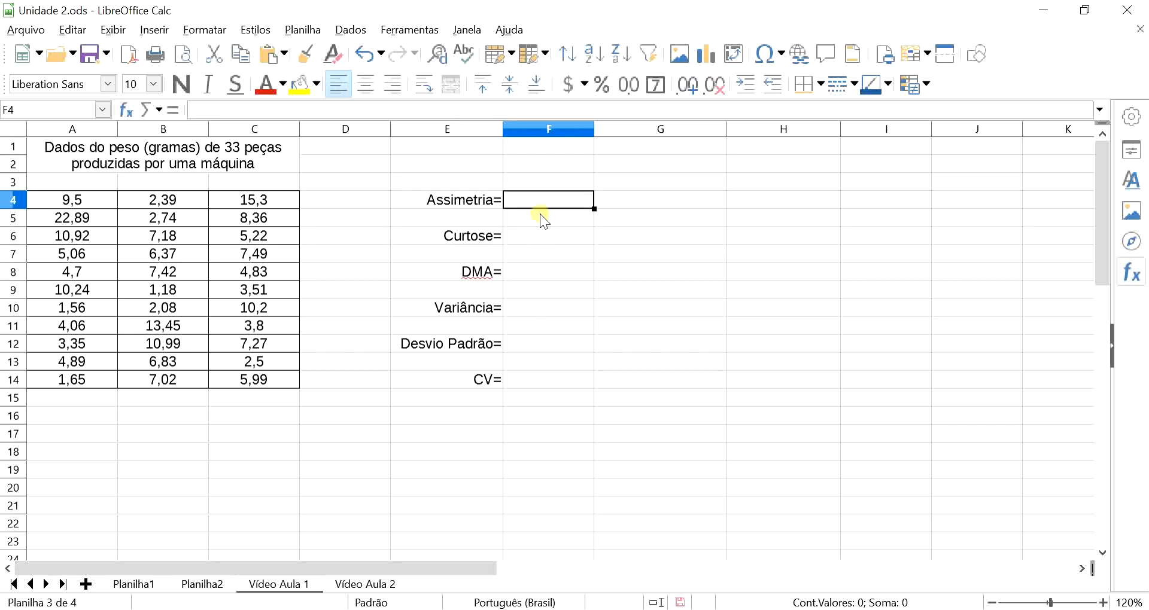
type("=")
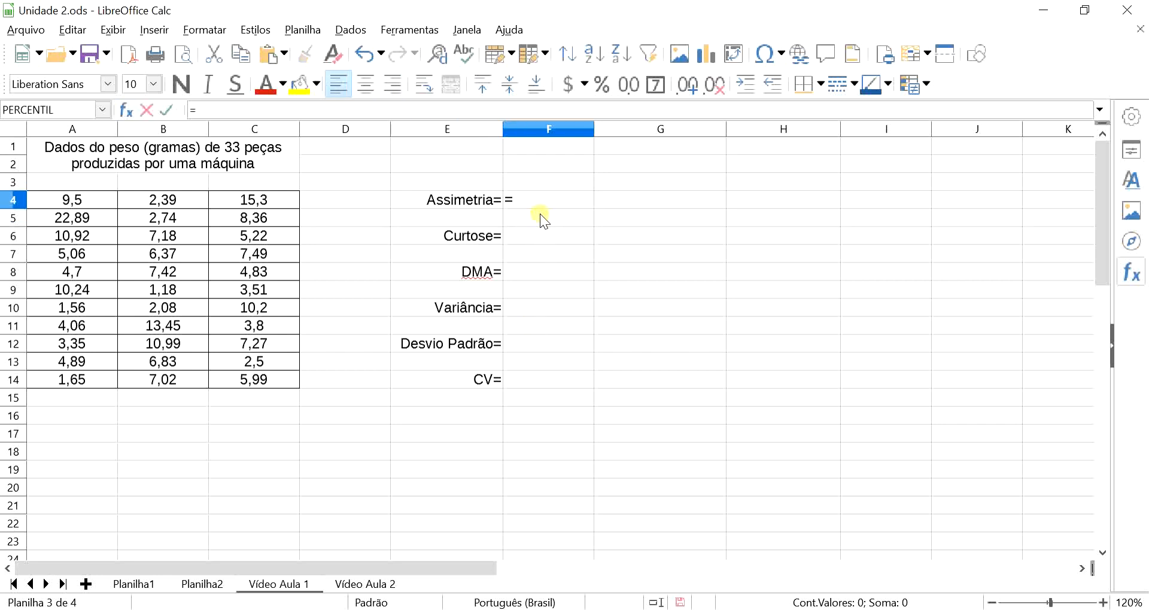
type("distr")
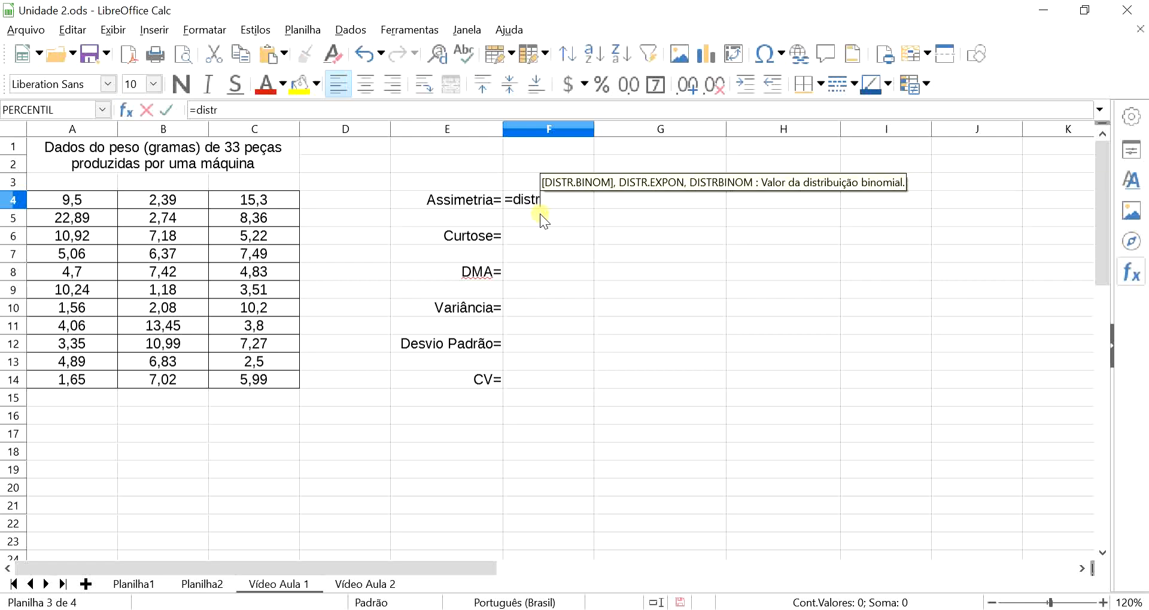
key("BackSpace")
type("orç")
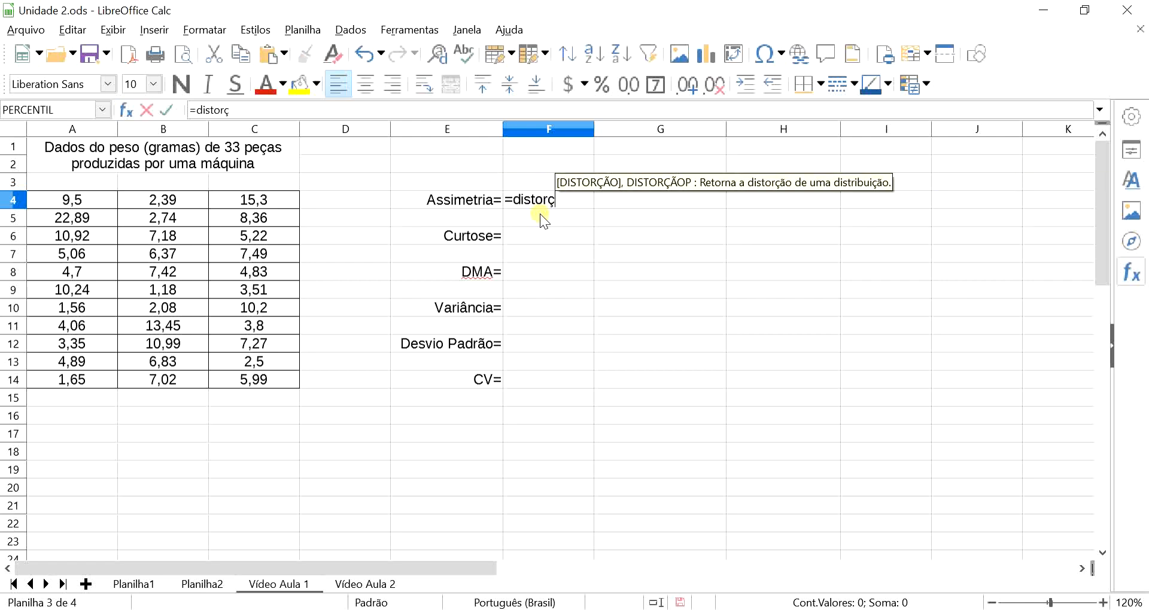
key("Return")
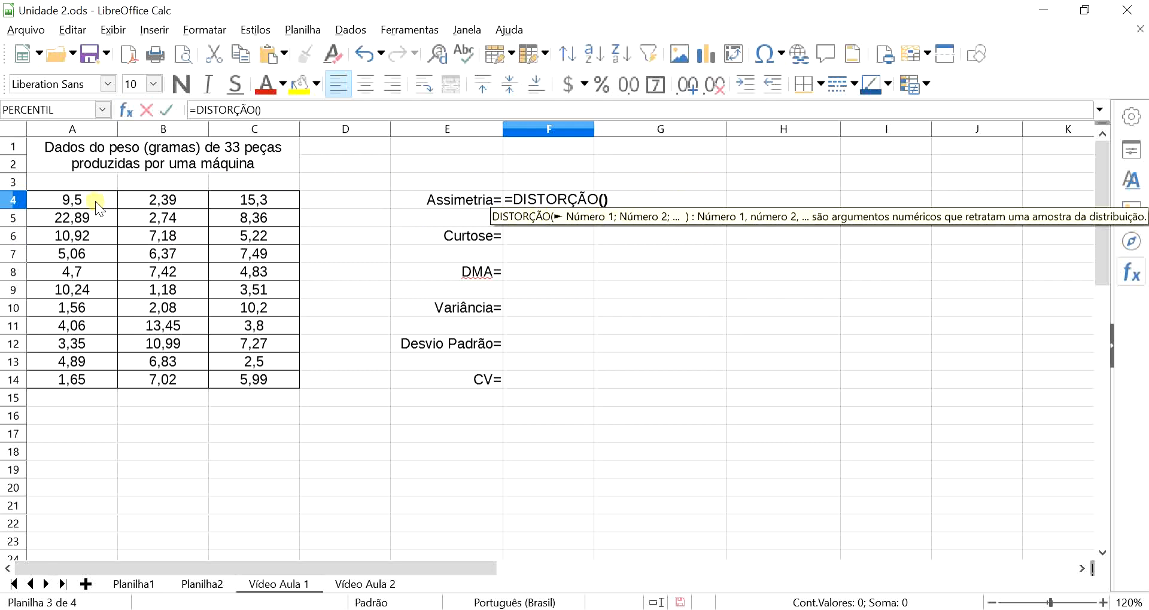
left_click_drag(95, 201, 252, 382)
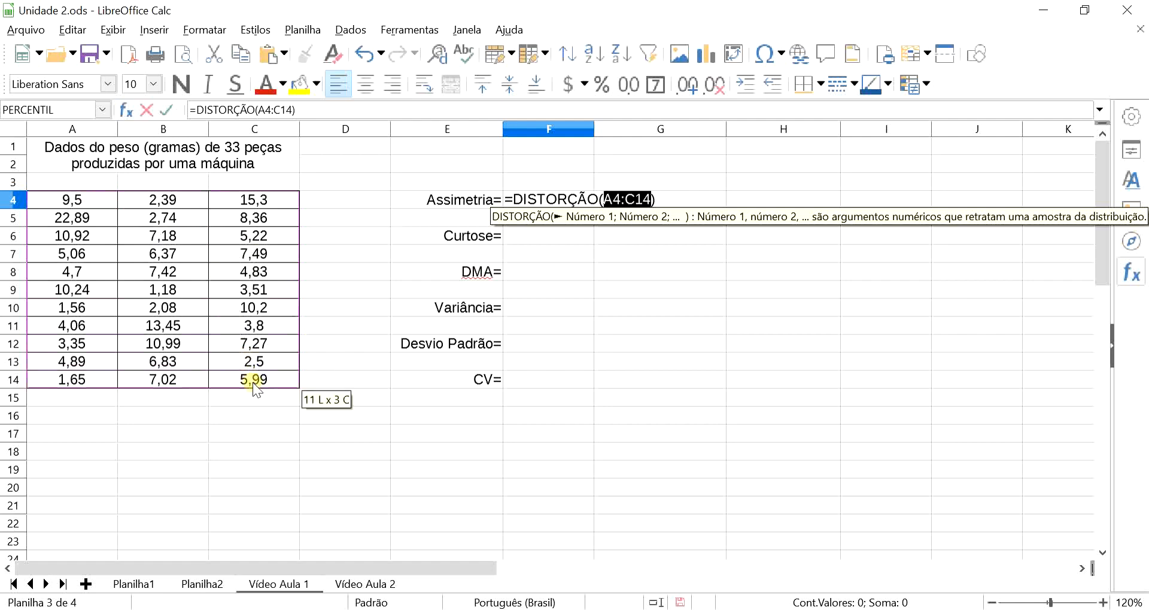
key("Return")
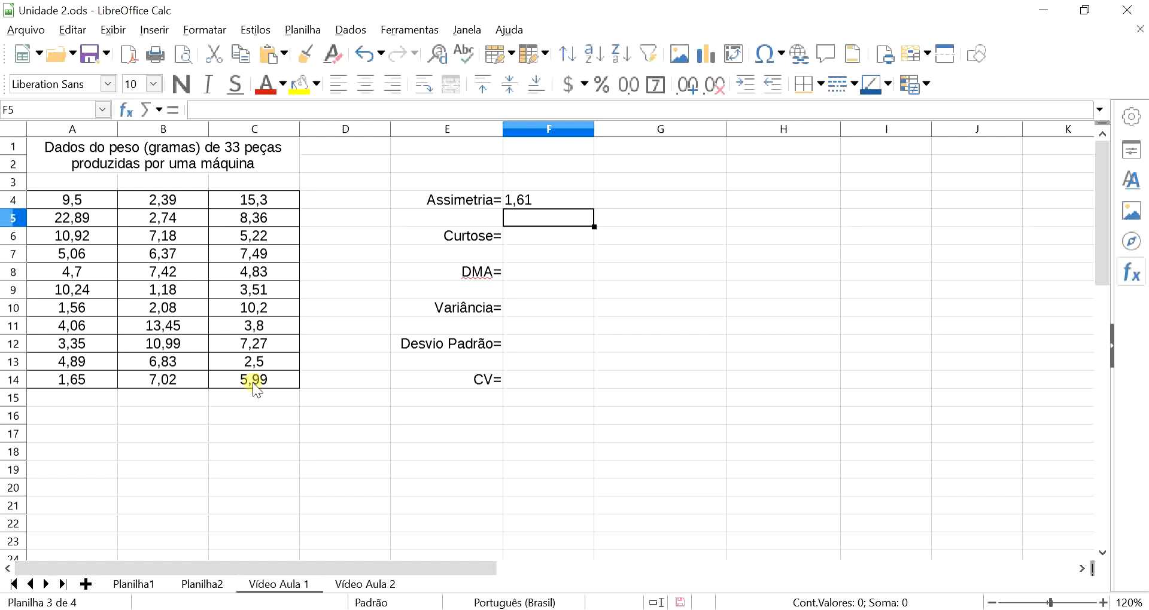
key("Up")
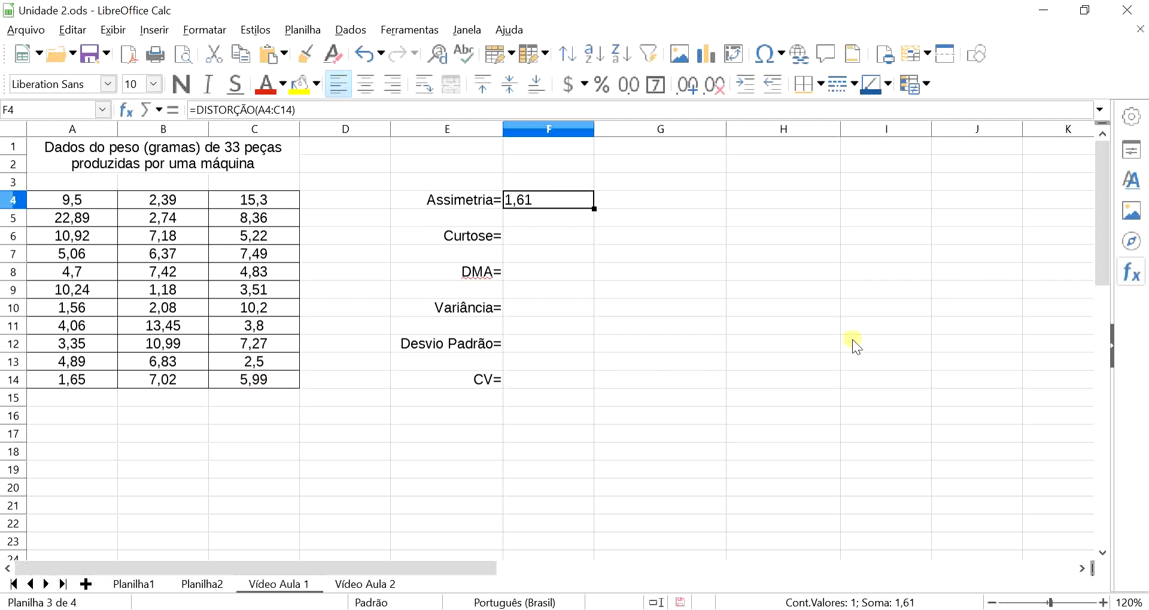
Step: Calculate the kurtosis of the weight data in F6 with =CURT(A4:C14)
left_click(551, 234)
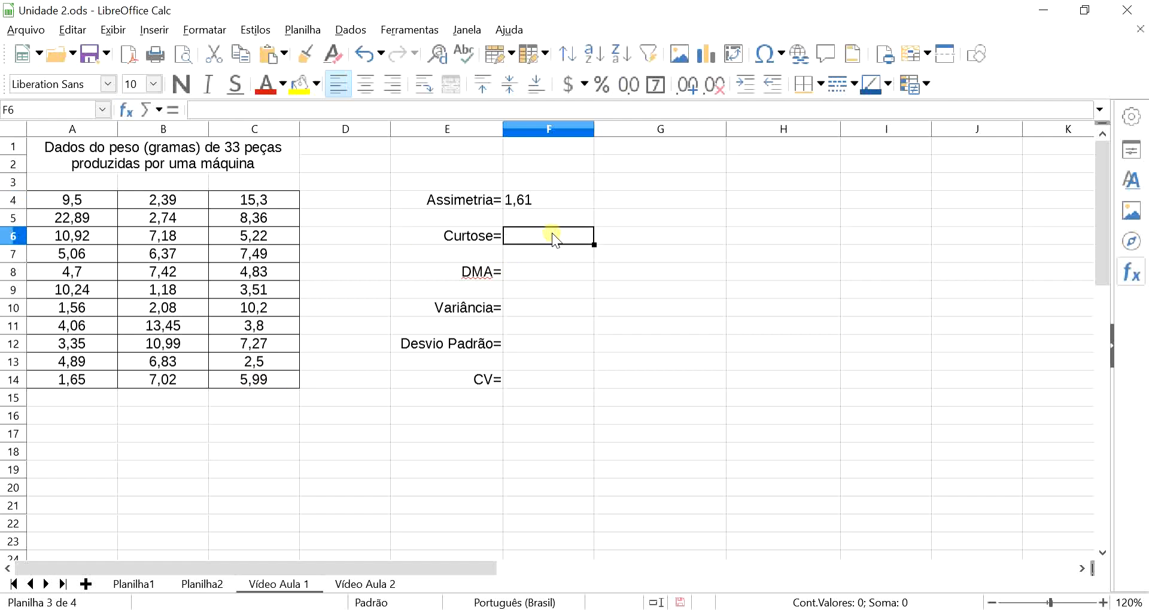
type("=curt")
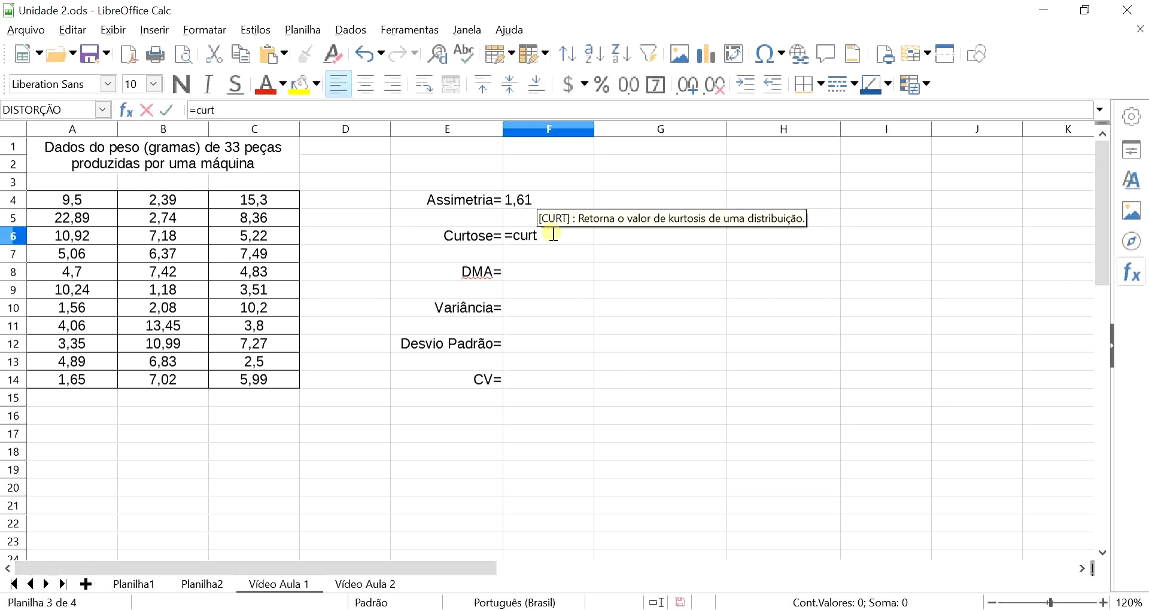
key("Return")
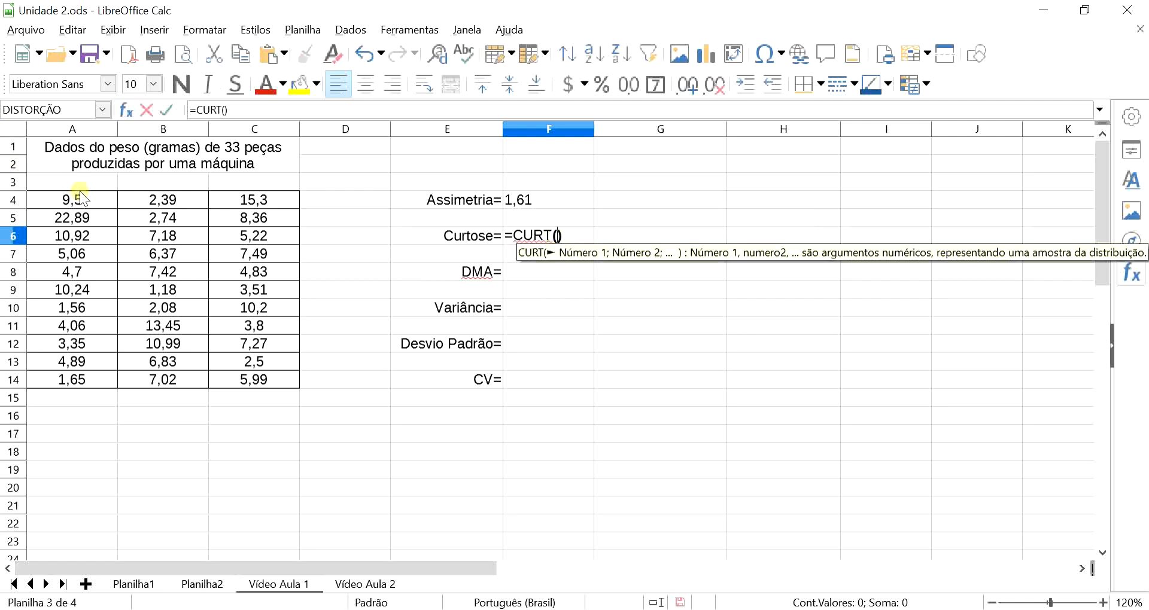
left_click_drag(81, 196, 256, 380)
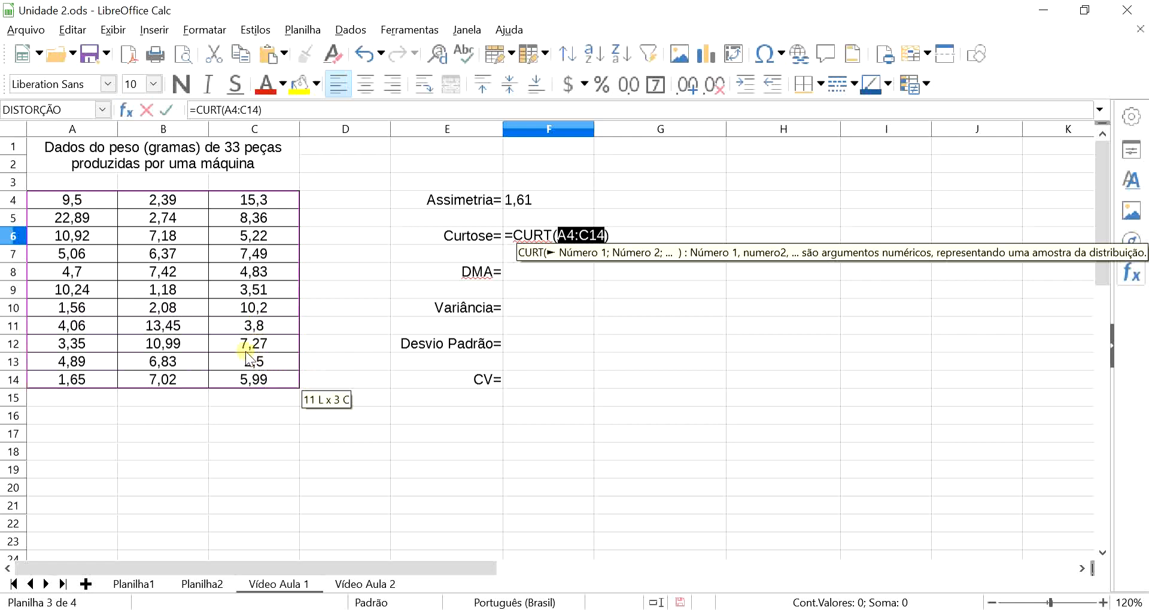
key("Return")
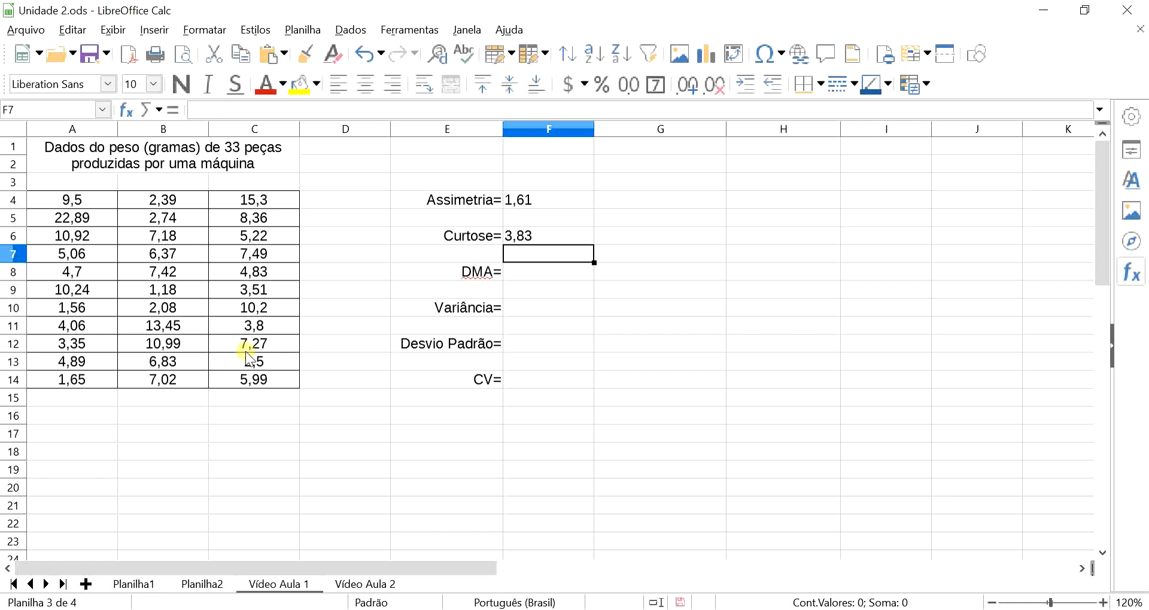
left_click(561, 239)
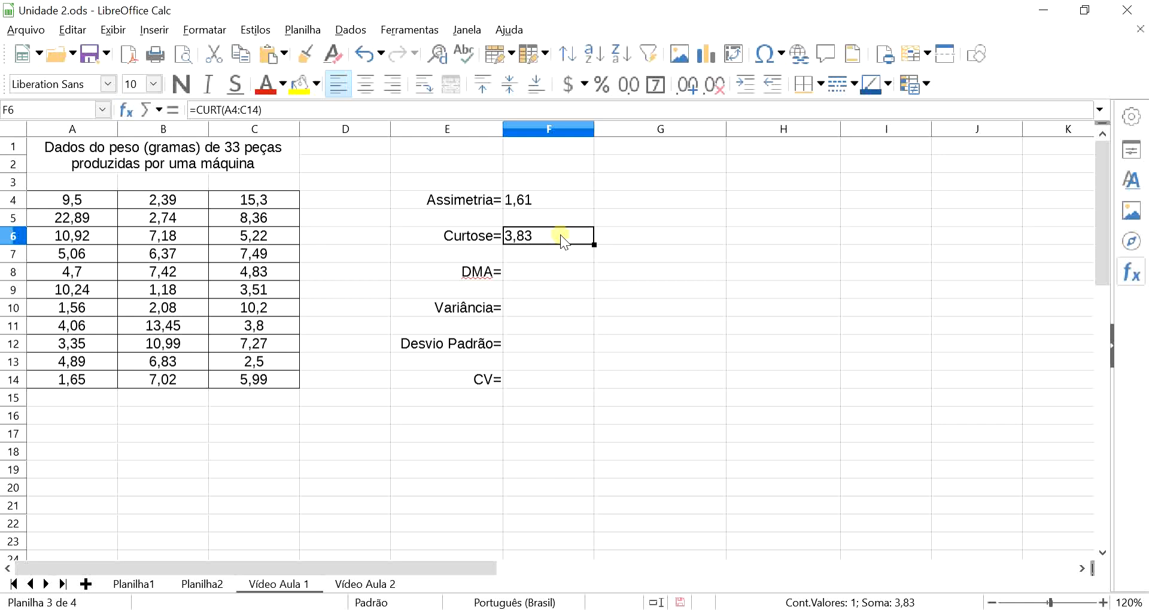
Step: Enter the label "média=" in cell B16 below the data table
left_click(549, 273)
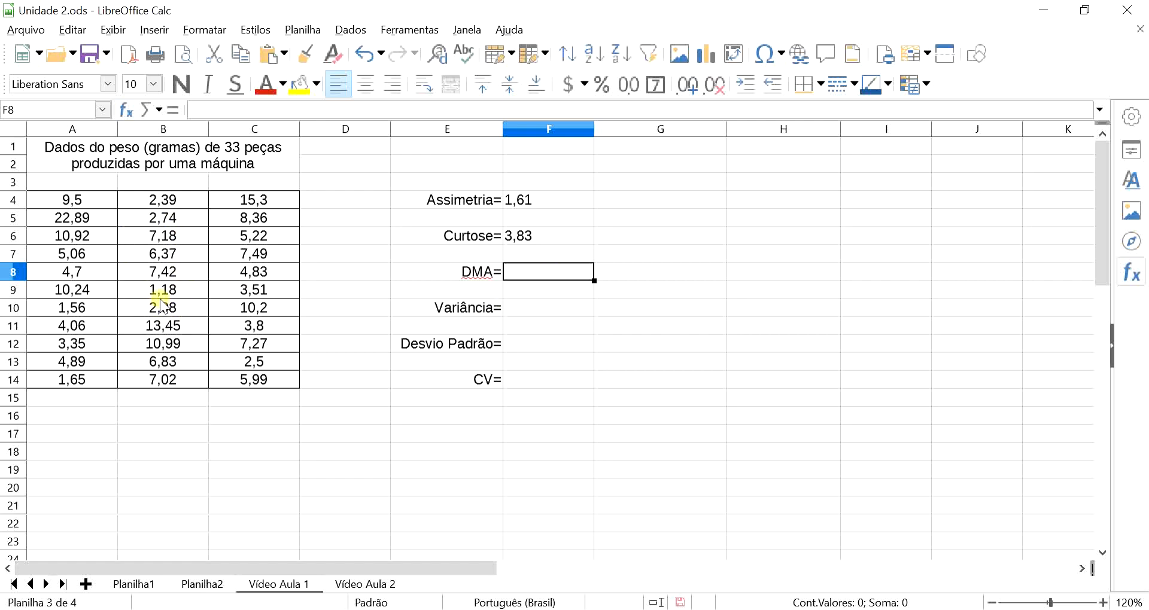
left_click(175, 416)
type("m")
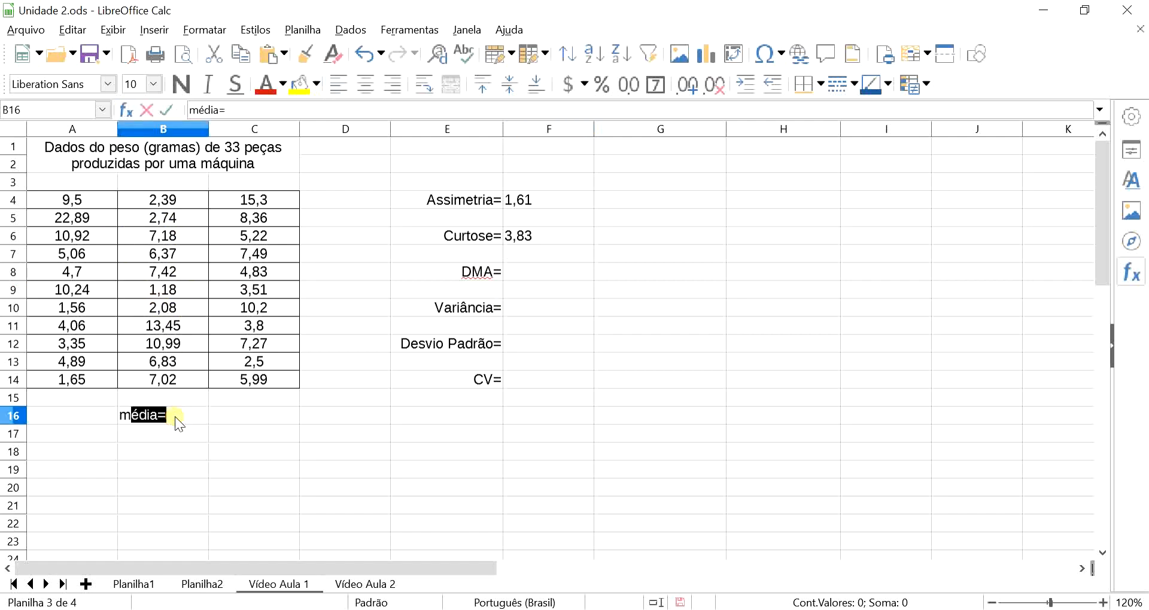
type("édu")
key("BackSpace")
key("BackSpace")
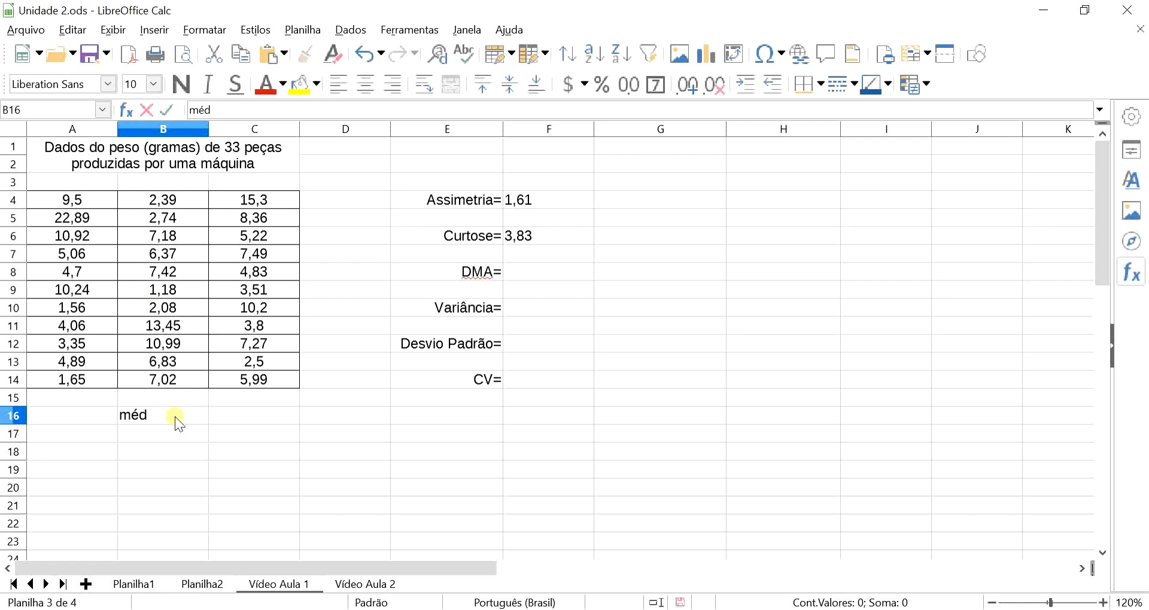
type("ia=")
key("Tab")
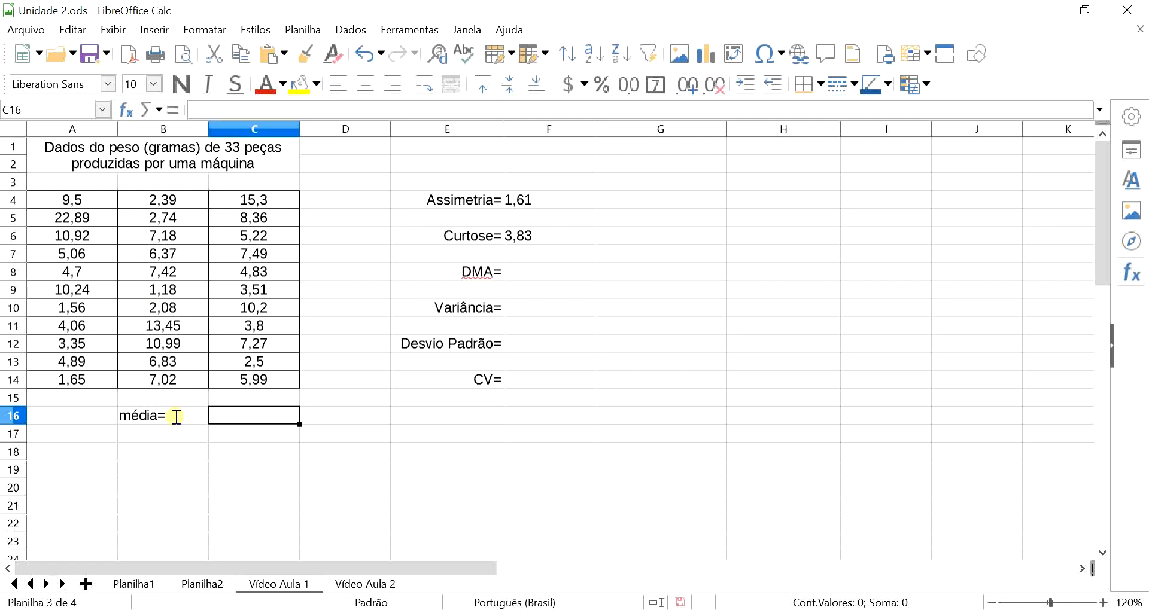
Step: Calculate the mean of the weight data in C16 with =MÉDIA(A4:C14)
type("=média")
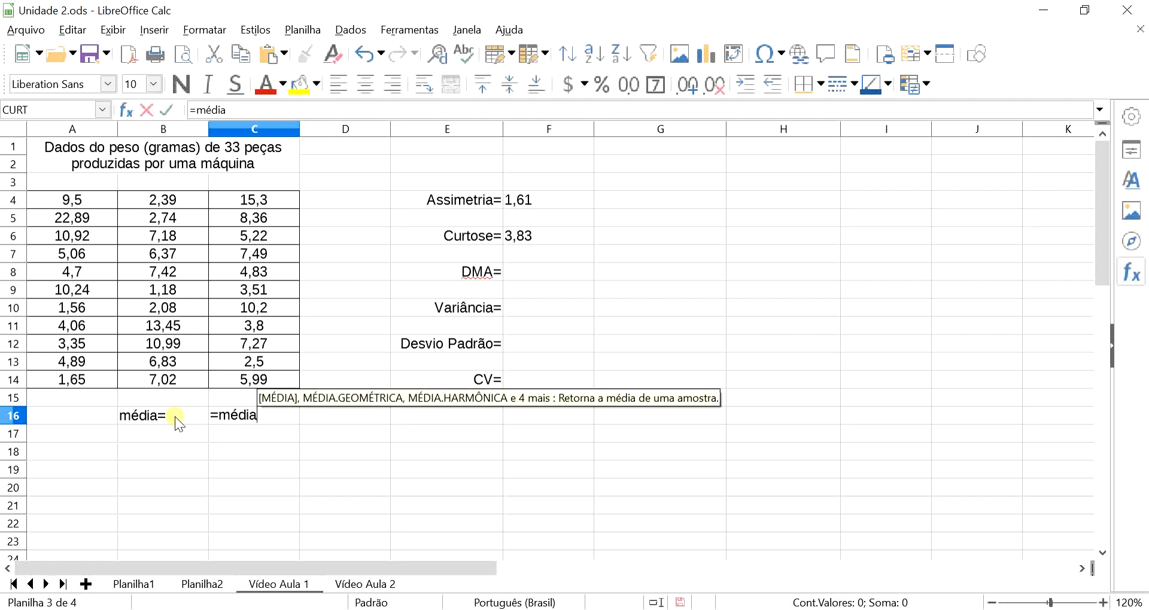
key("Return")
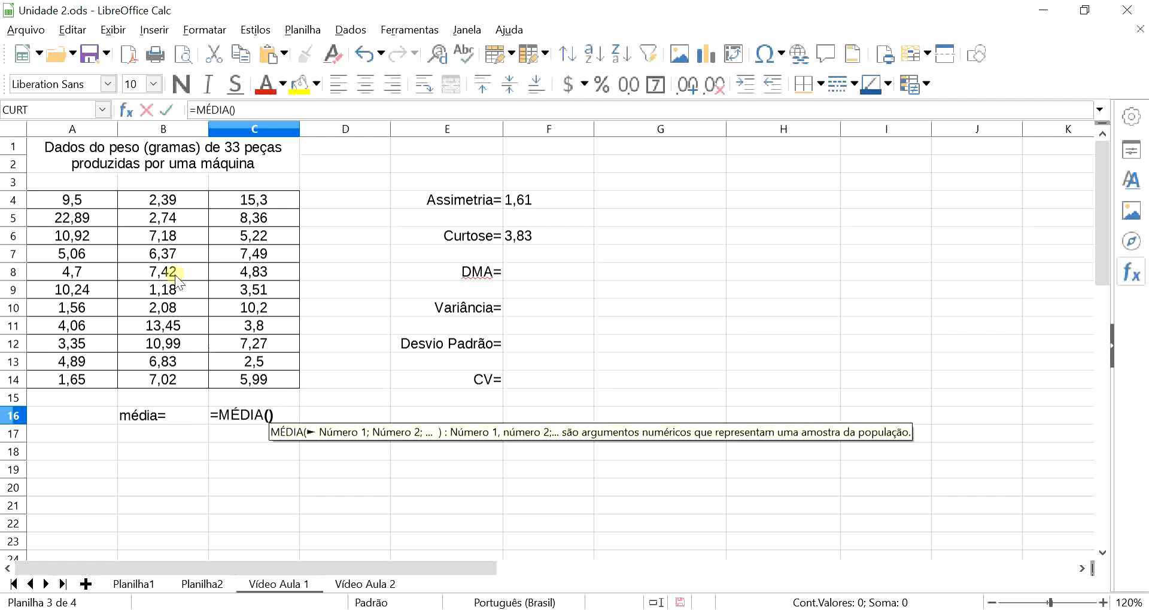
left_click_drag(92, 200, 275, 384)
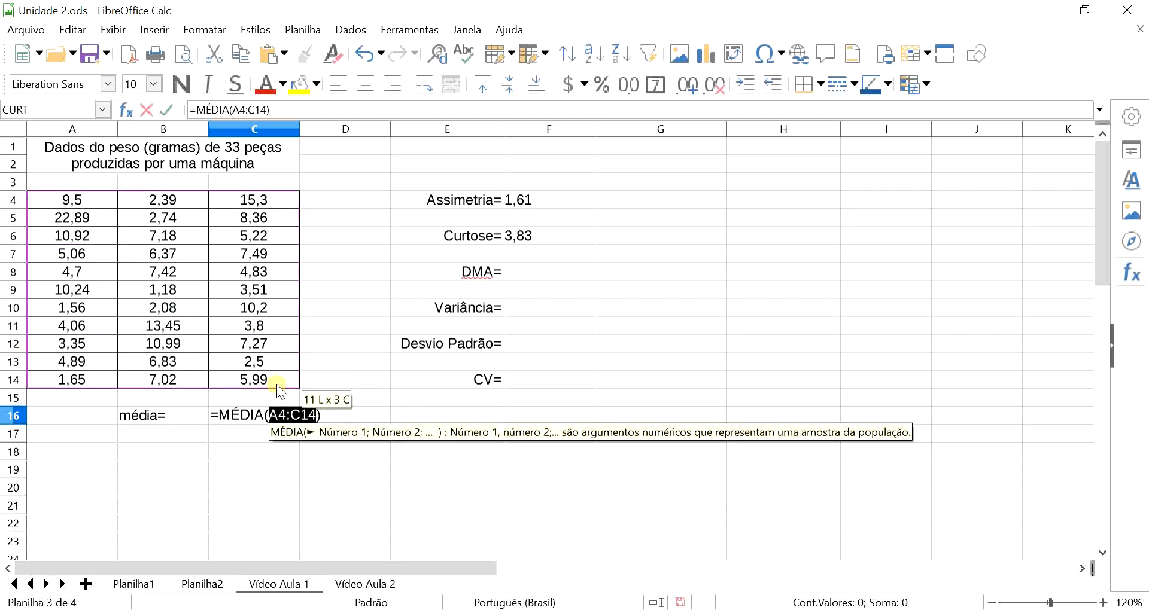
key("Return")
Step: Reduce the mean in C16 to two decimal places
left_click(260, 415)
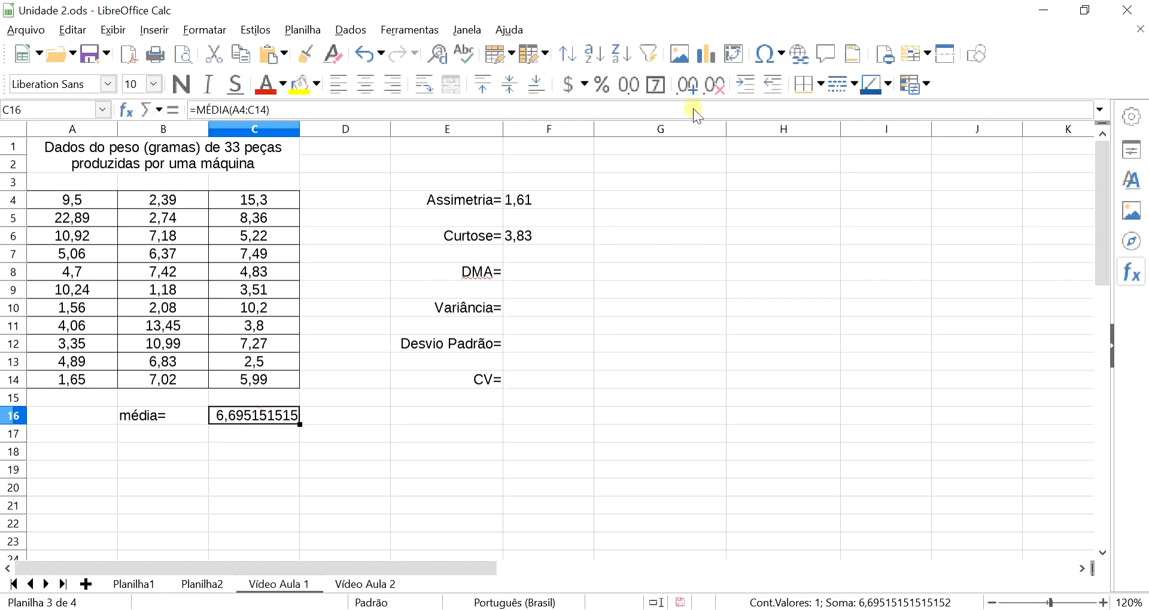
left_click(710, 88)
left_click(710, 87)
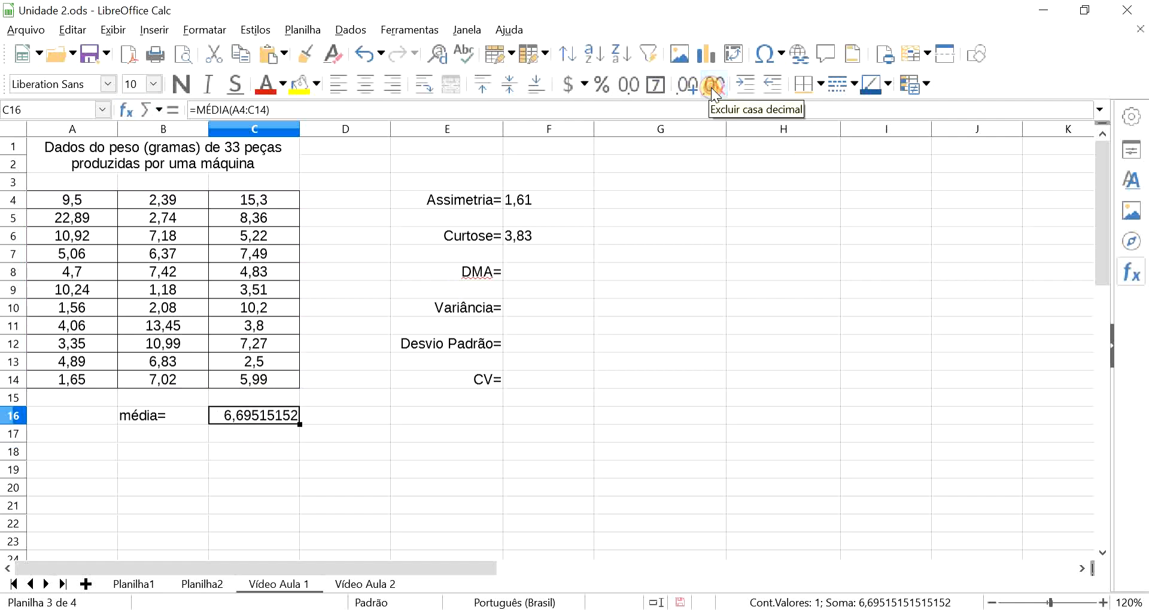
left_click(710, 87)
left_click(710, 88)
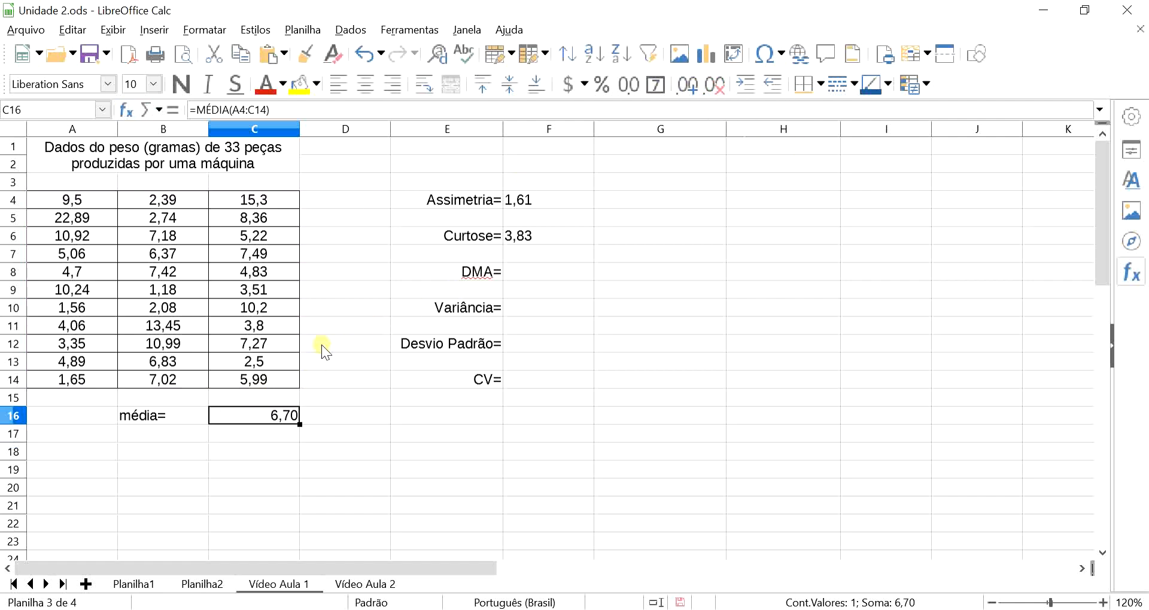
Step: Center the mean value in C16 and right-align the "média=" label in B16
left_click(365, 84)
left_click(182, 416)
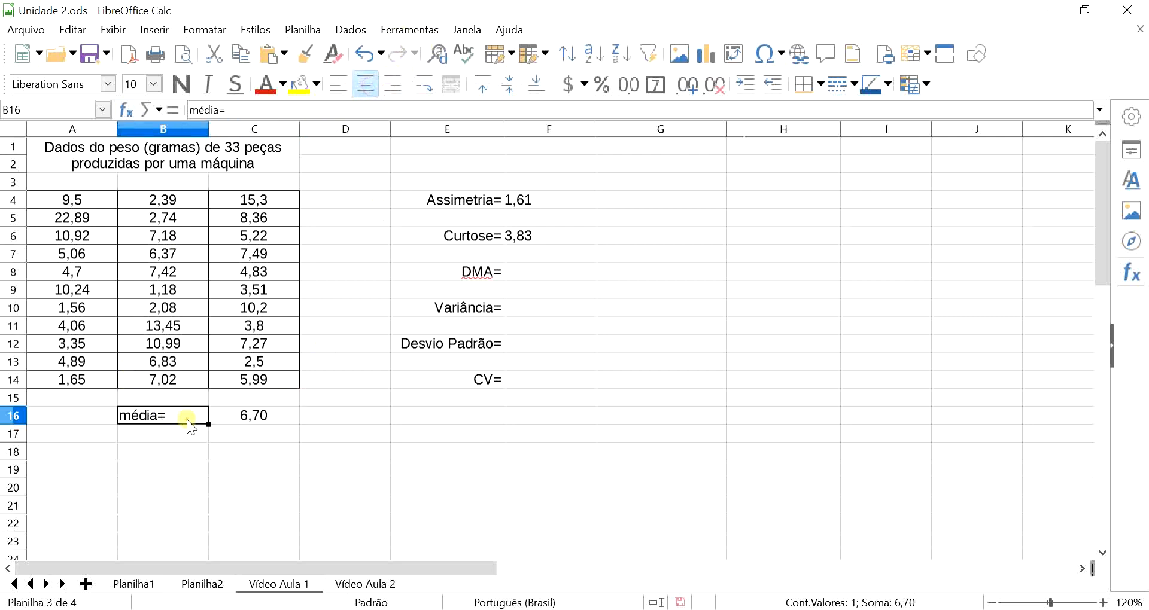
left_click(392, 84)
left_click(630, 380)
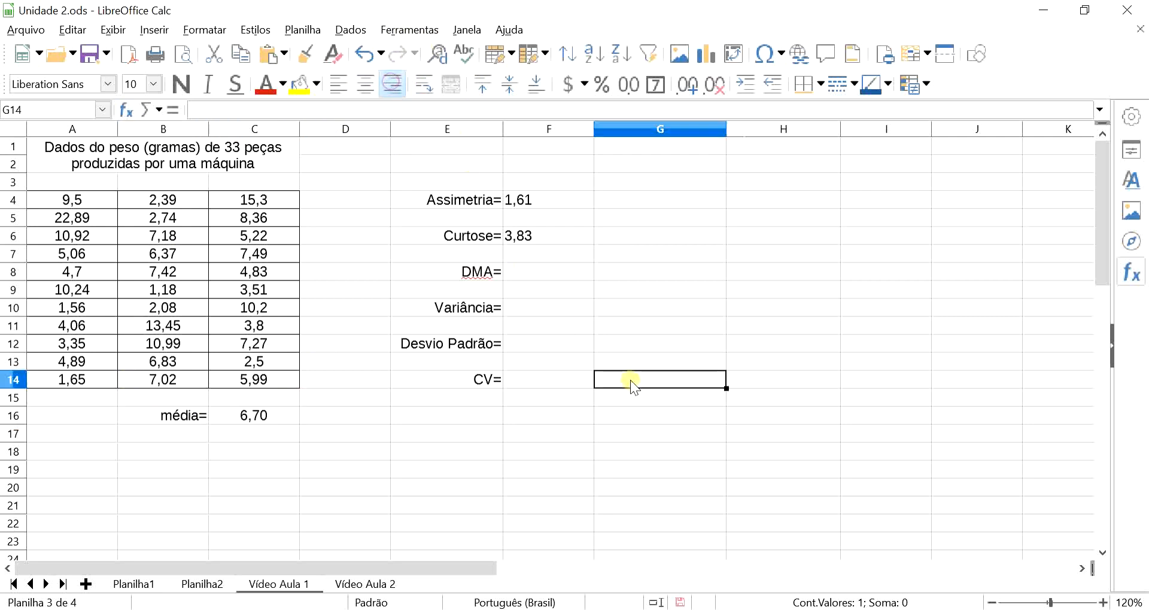
left_click(539, 272)
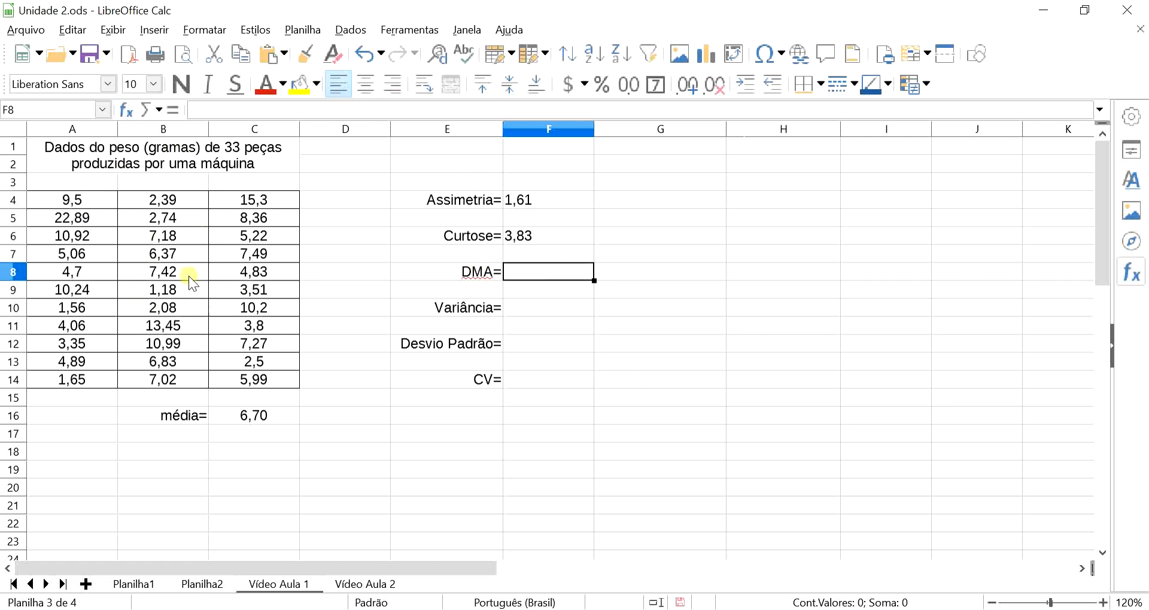
left_click(77, 199)
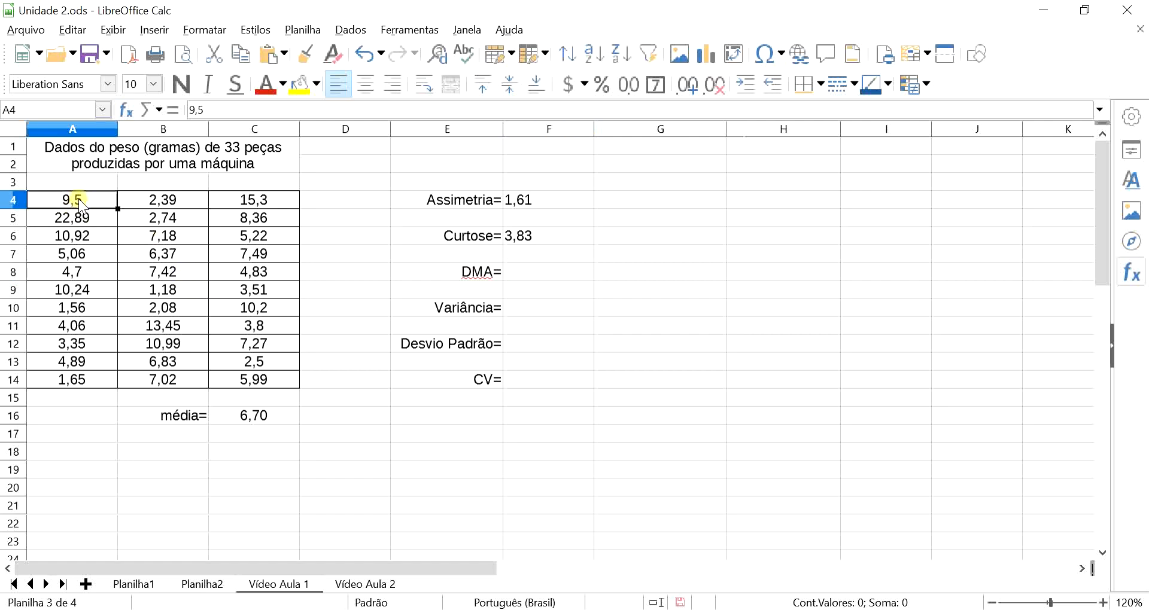
left_click(88, 217)
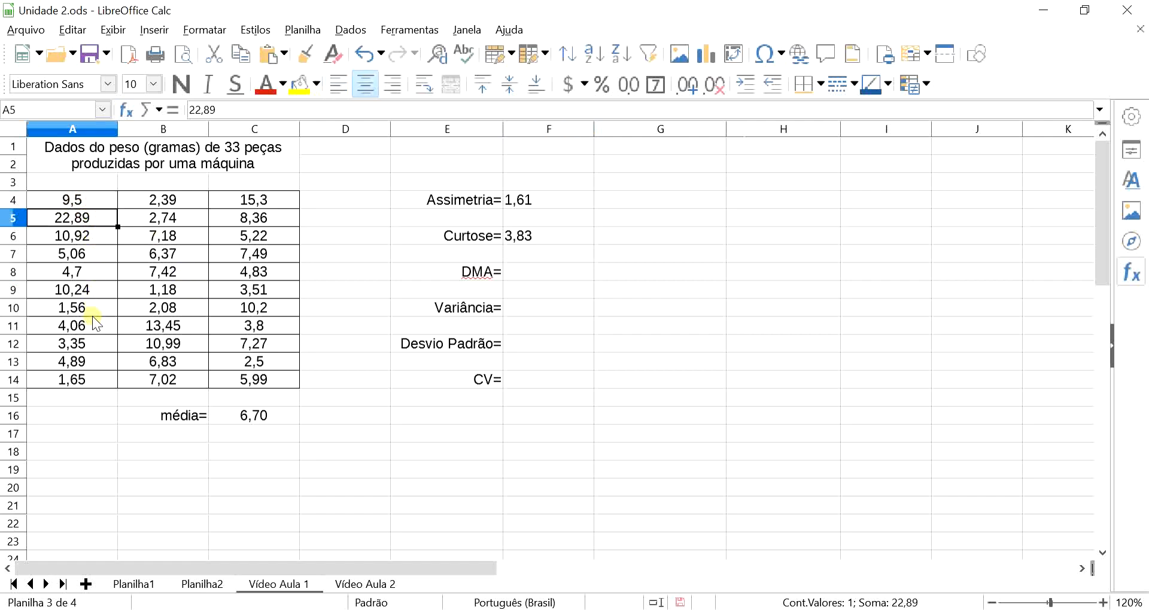
left_click(244, 414)
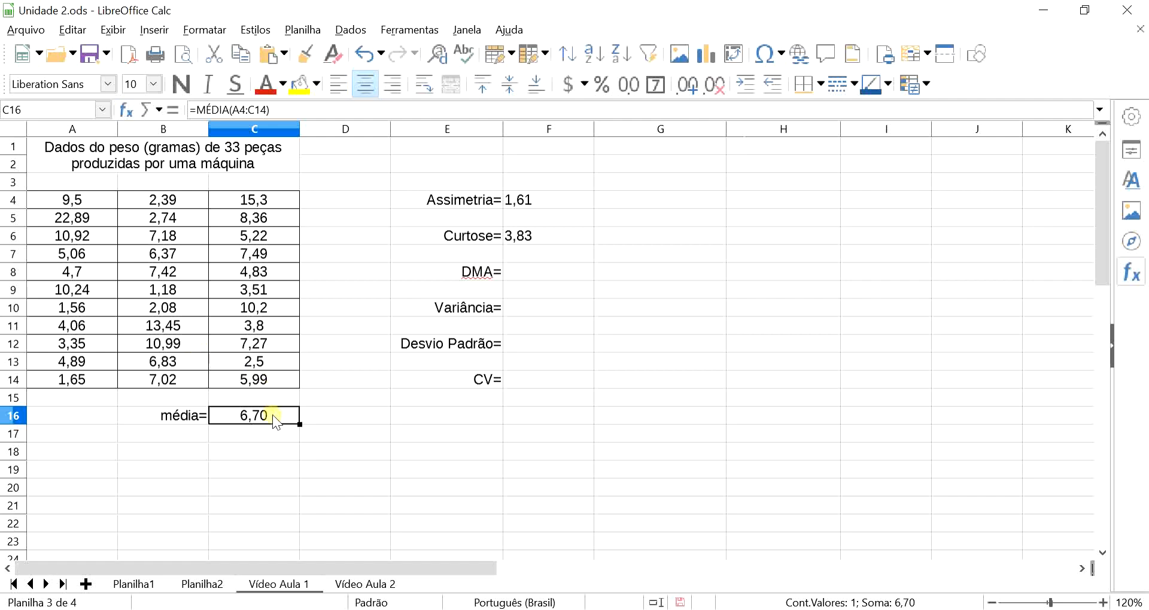
Step: Calculate the mean absolute deviation of the weight data in F8 with =DESV.MÉDIO(A4:C14)
left_click(552, 276)
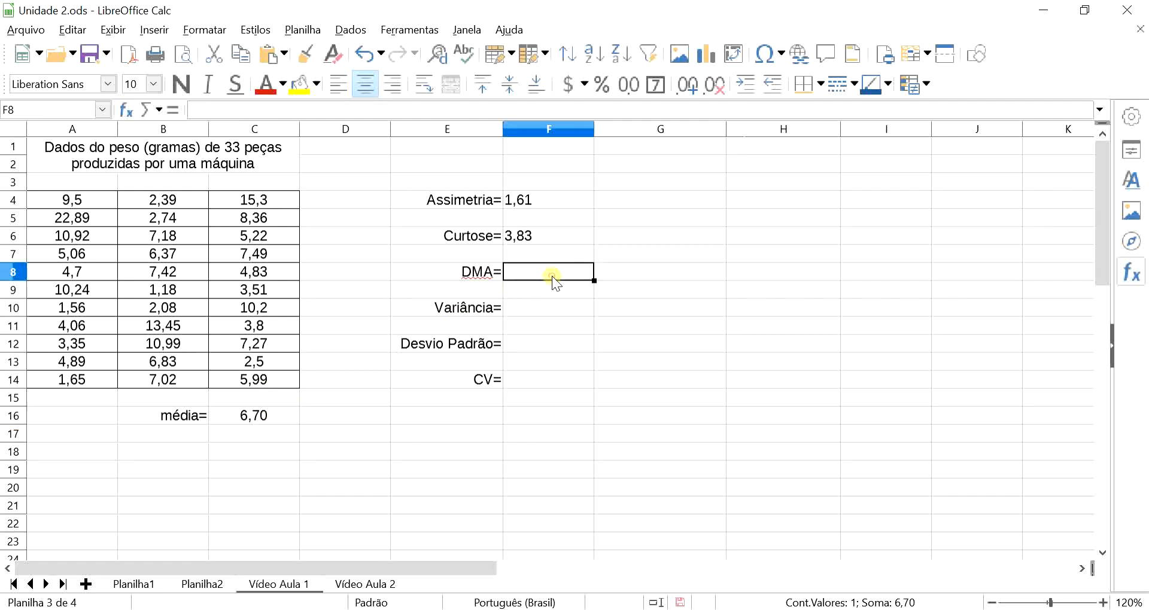
type("=dév")
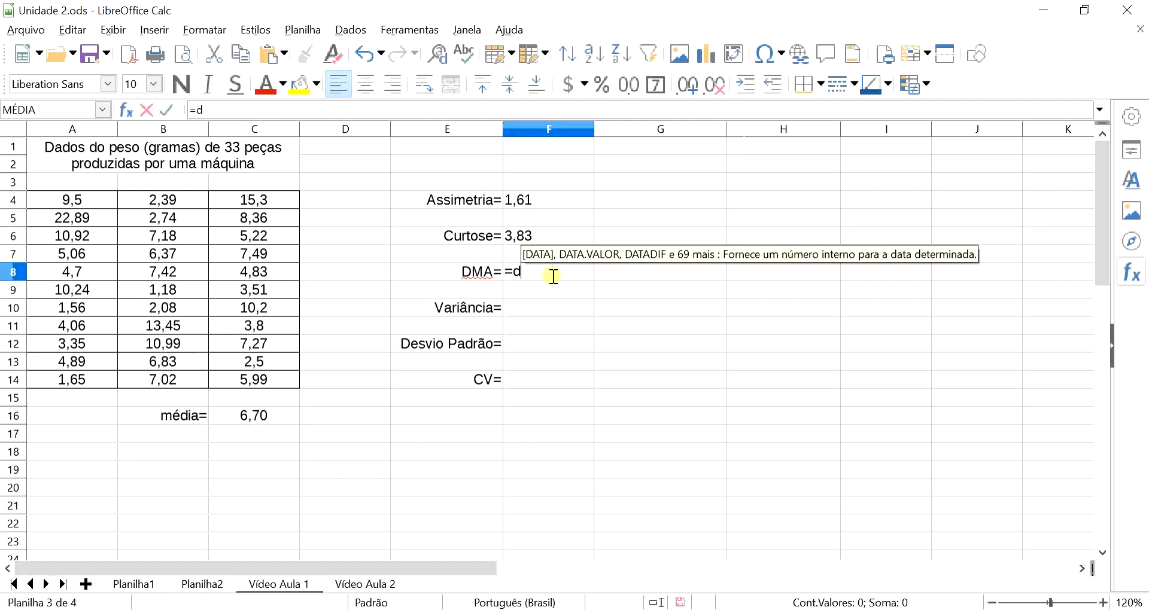
key("BackSpace")
key("BackSpace")
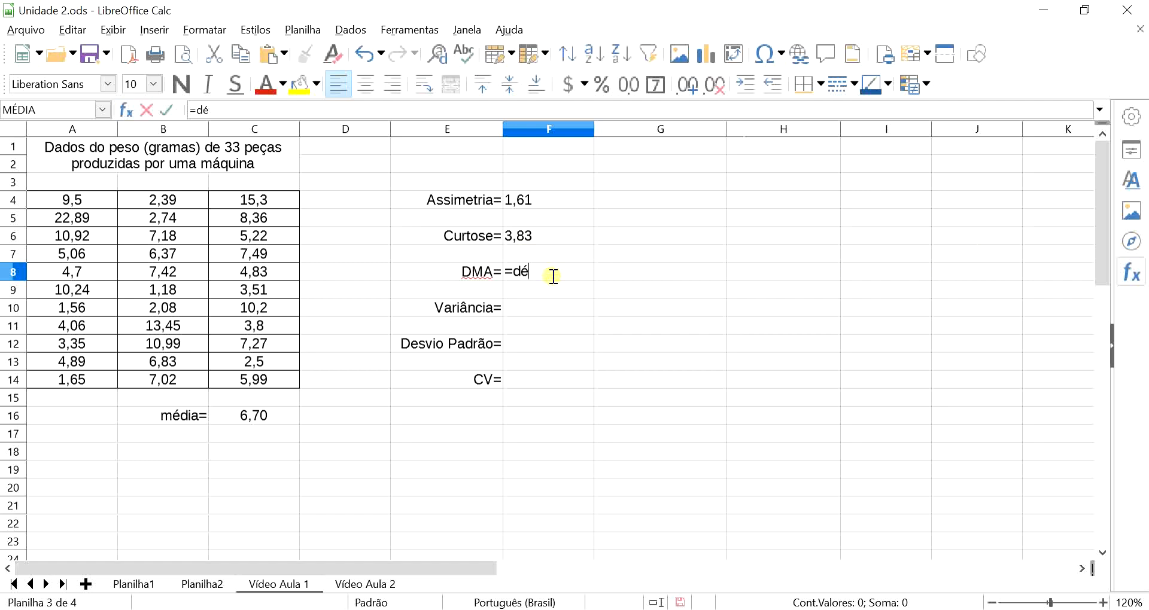
type("esv")
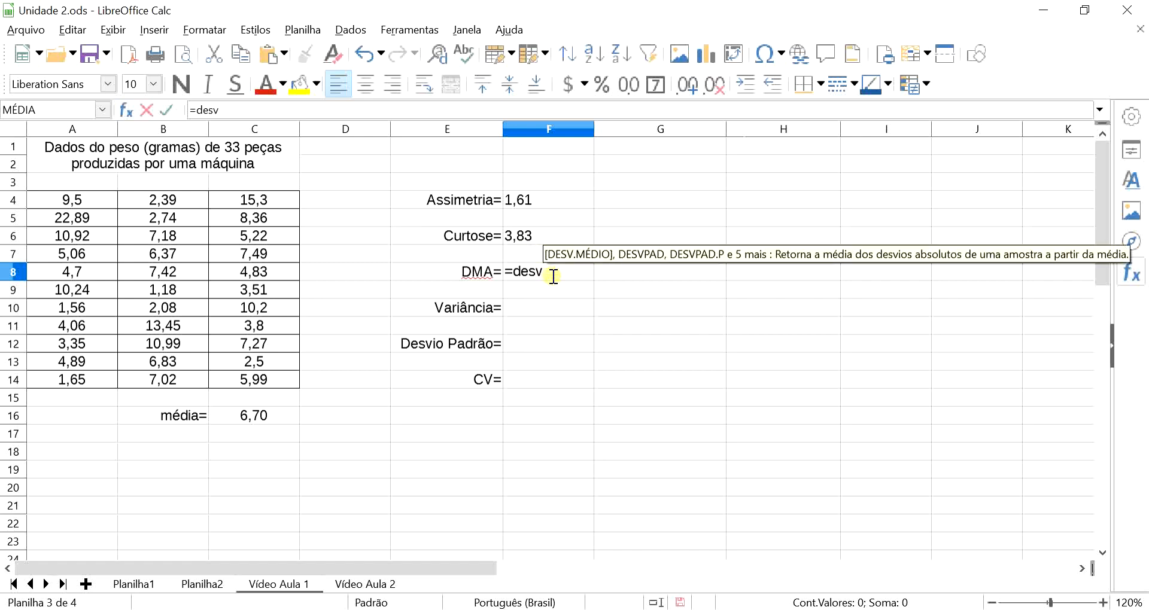
type(".")
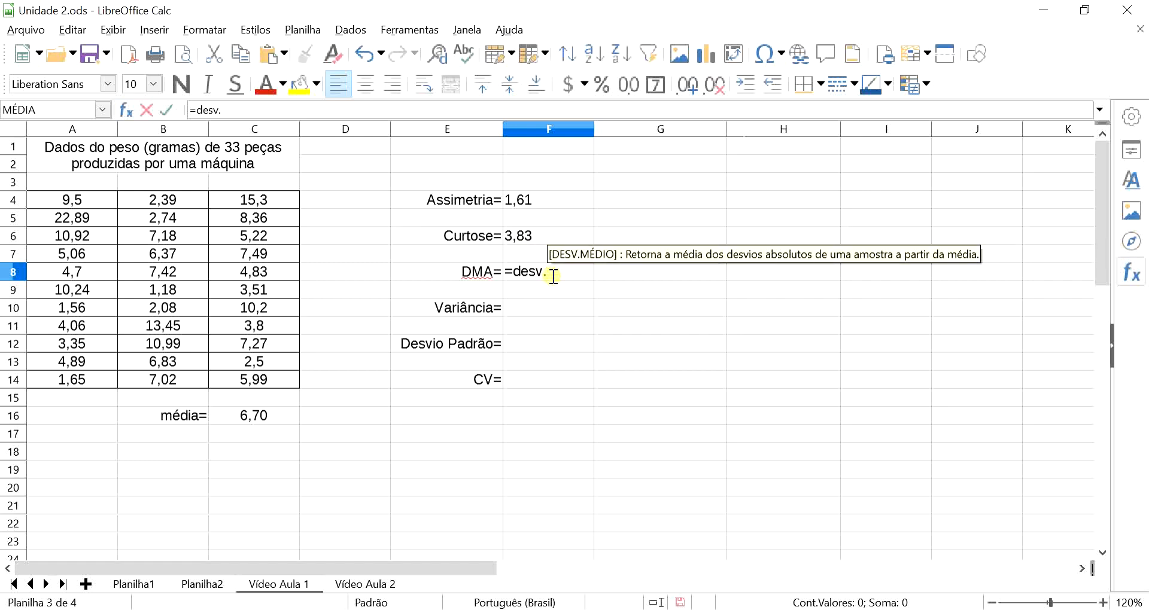
type("me")
key("Return")
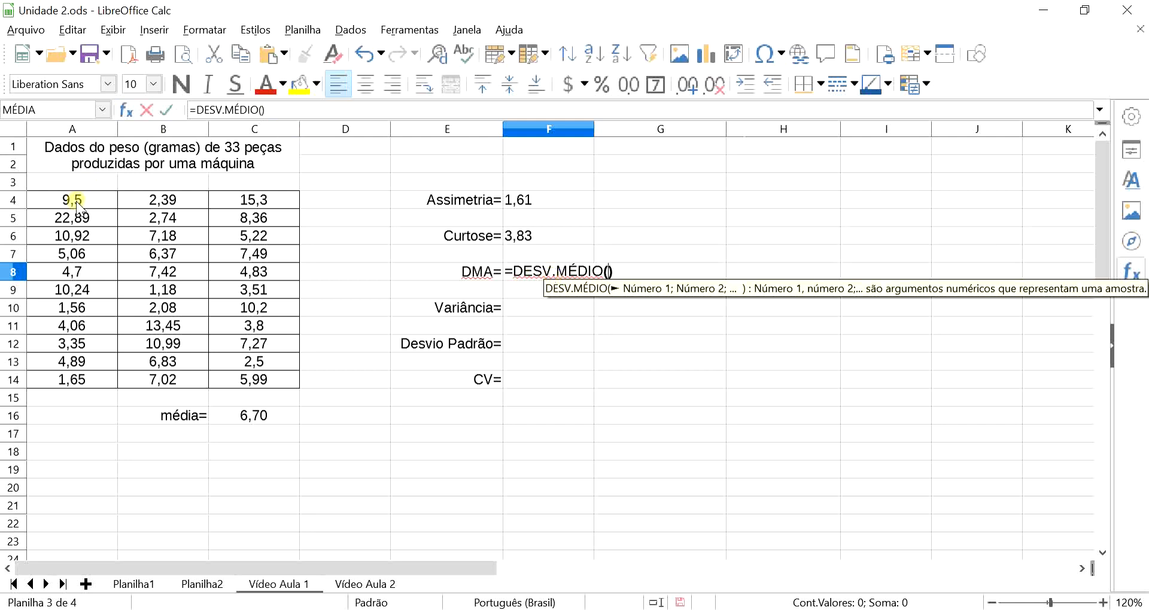
left_click_drag(76, 201, 274, 382)
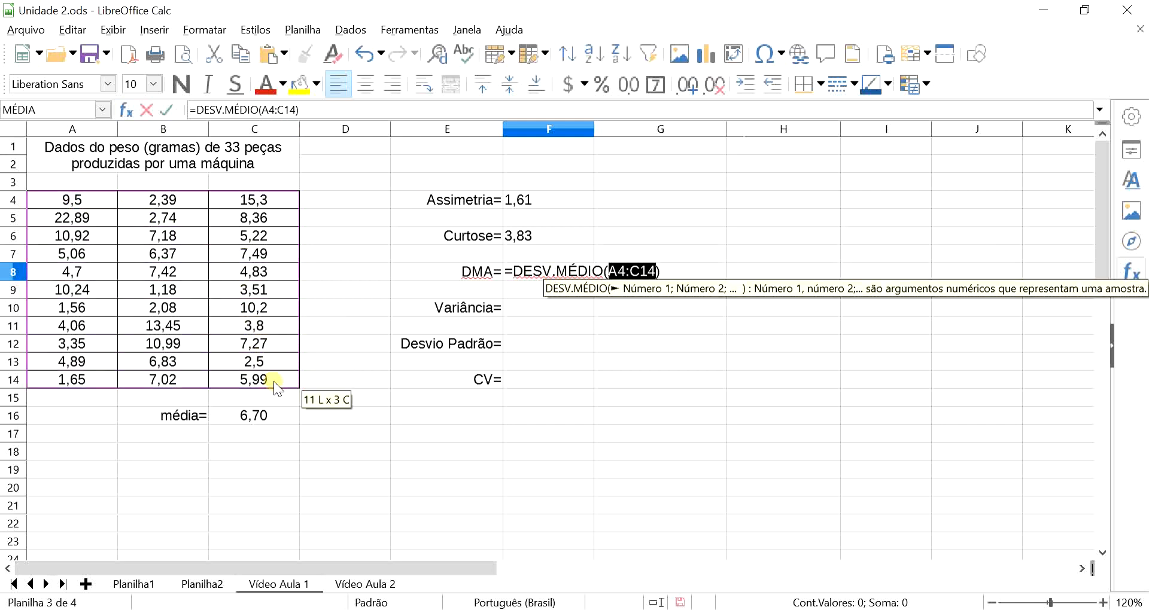
key("Return")
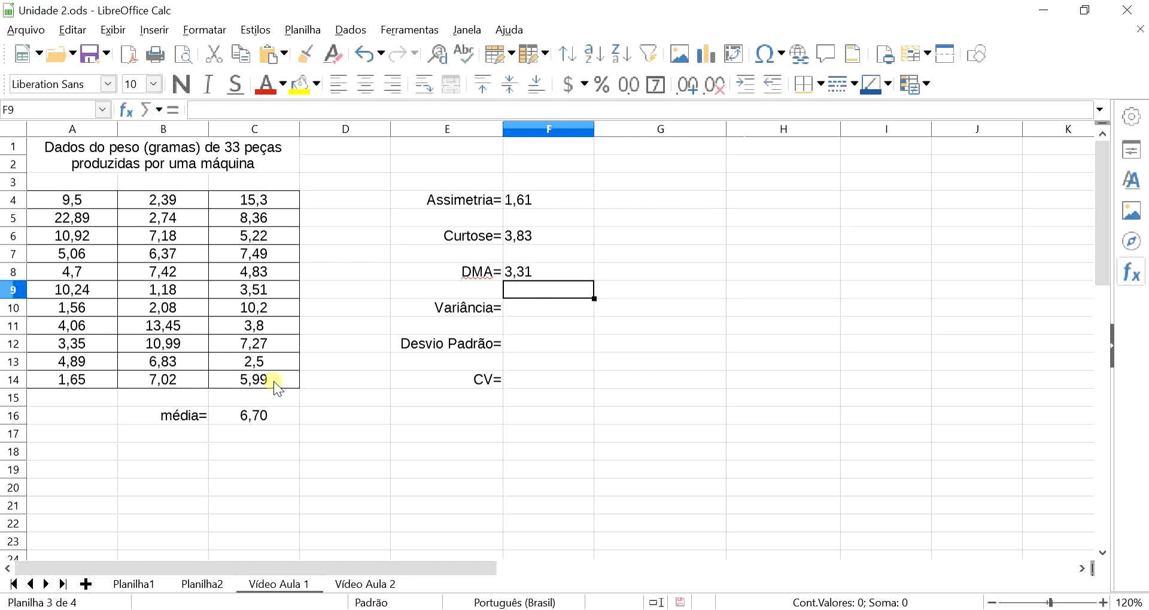
key("Up")
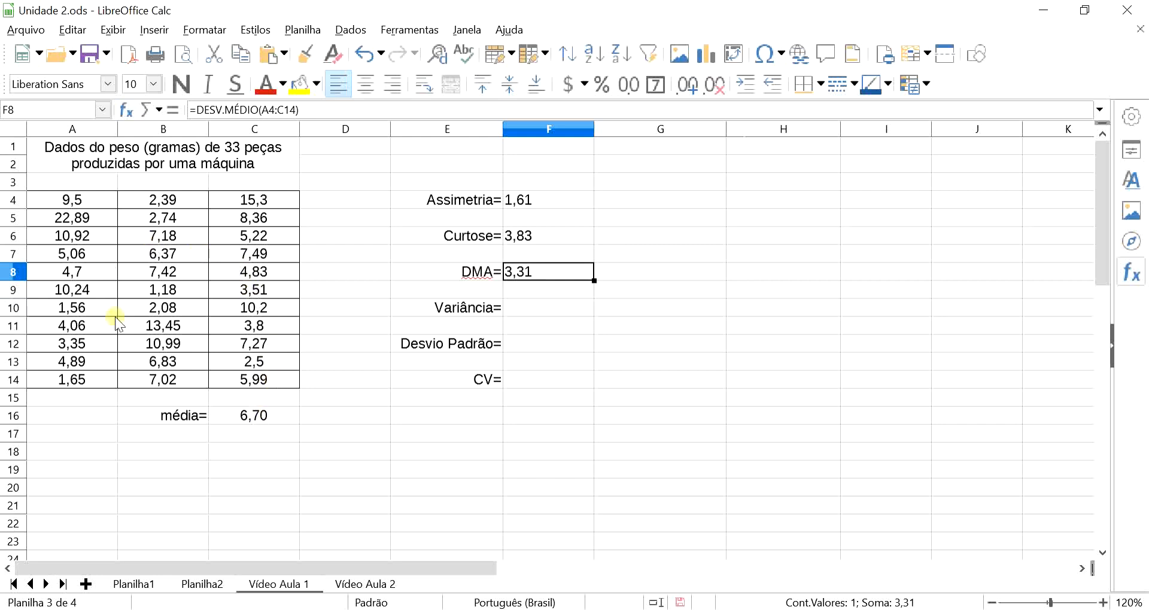
left_click(258, 415)
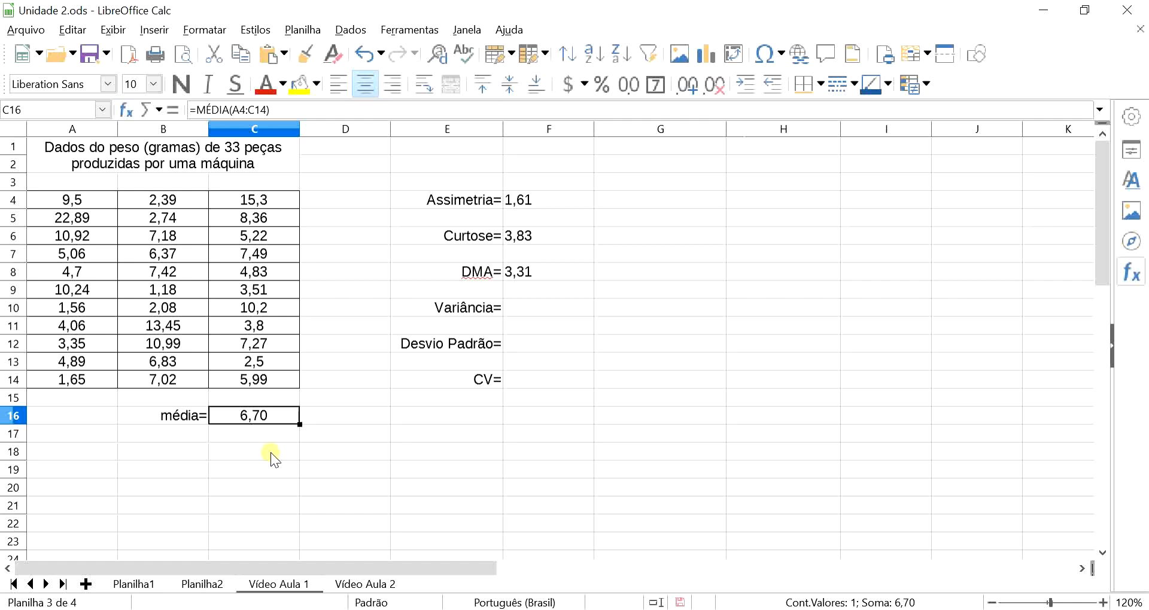
Step: Calculate the sample variance of the weight data in F10 with =VAR(A4:C14)
left_click(534, 318)
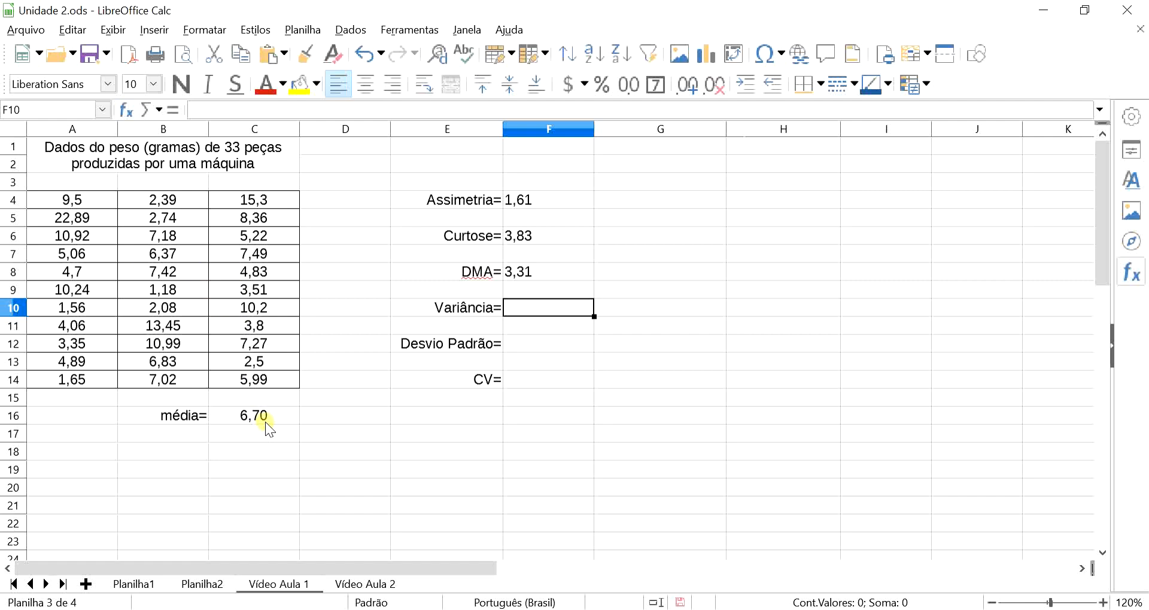
type("=var")
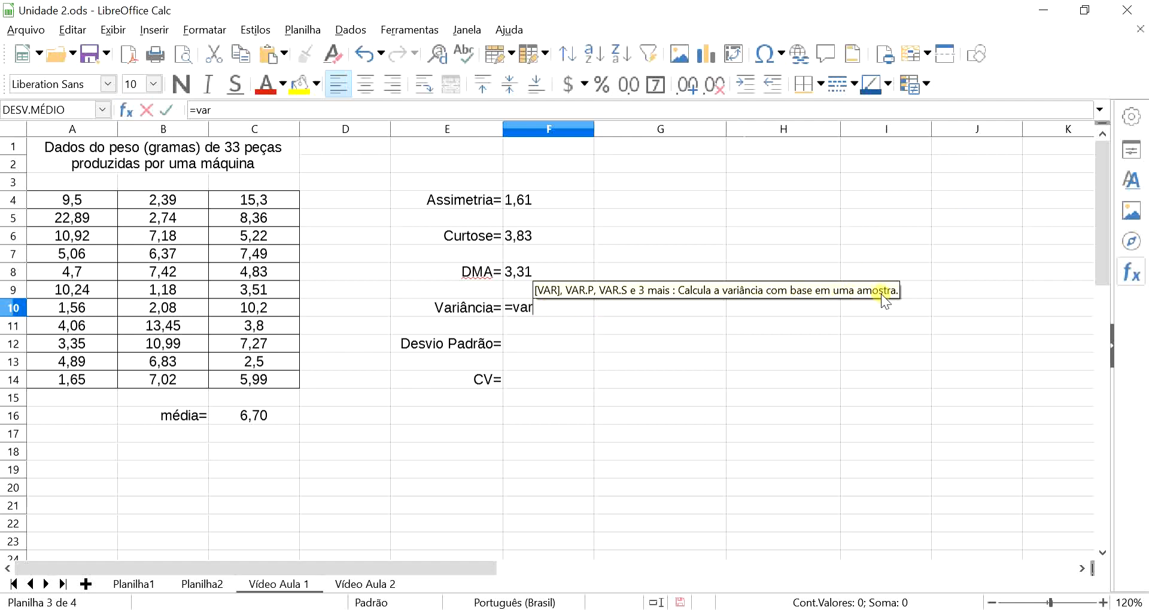
type(".p")
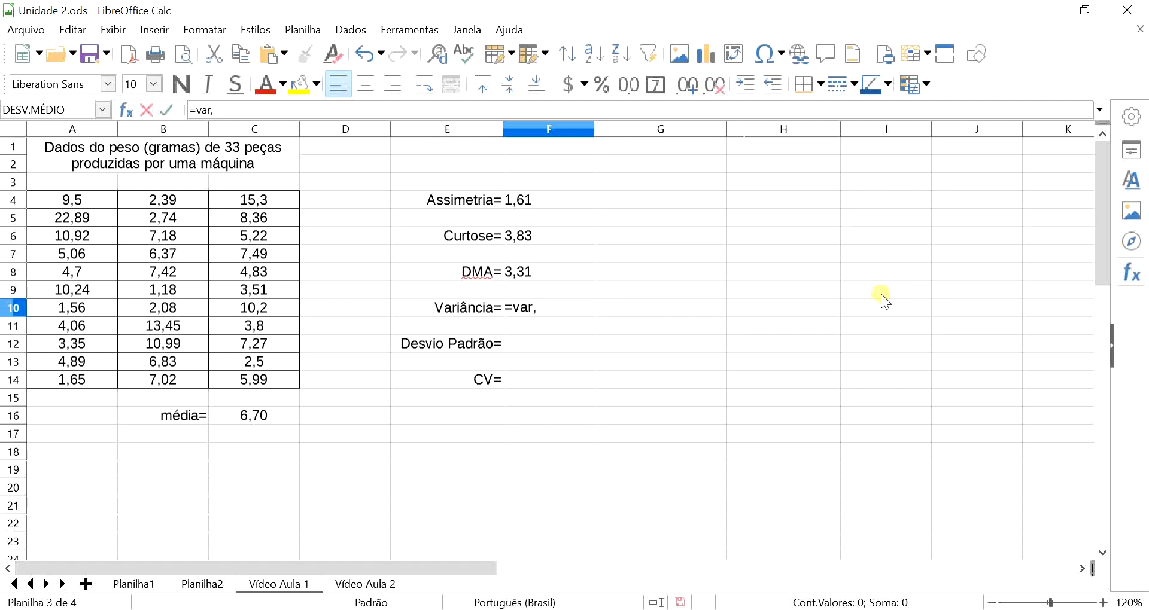
key("BackSpace")
key("BackSpace")
type(".p")
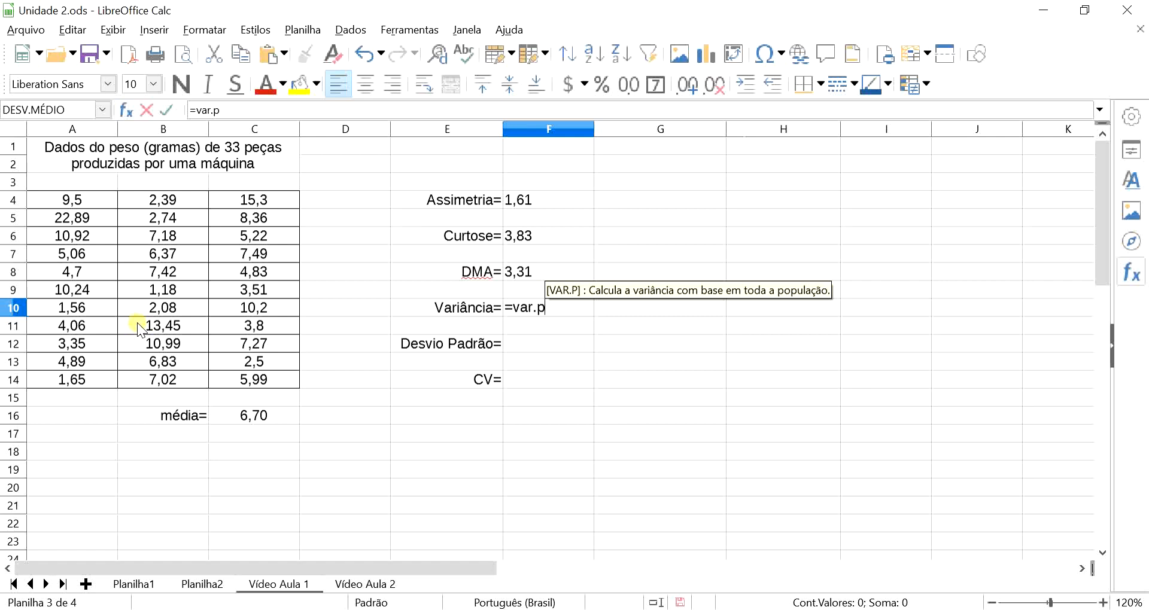
key("BackSpace")
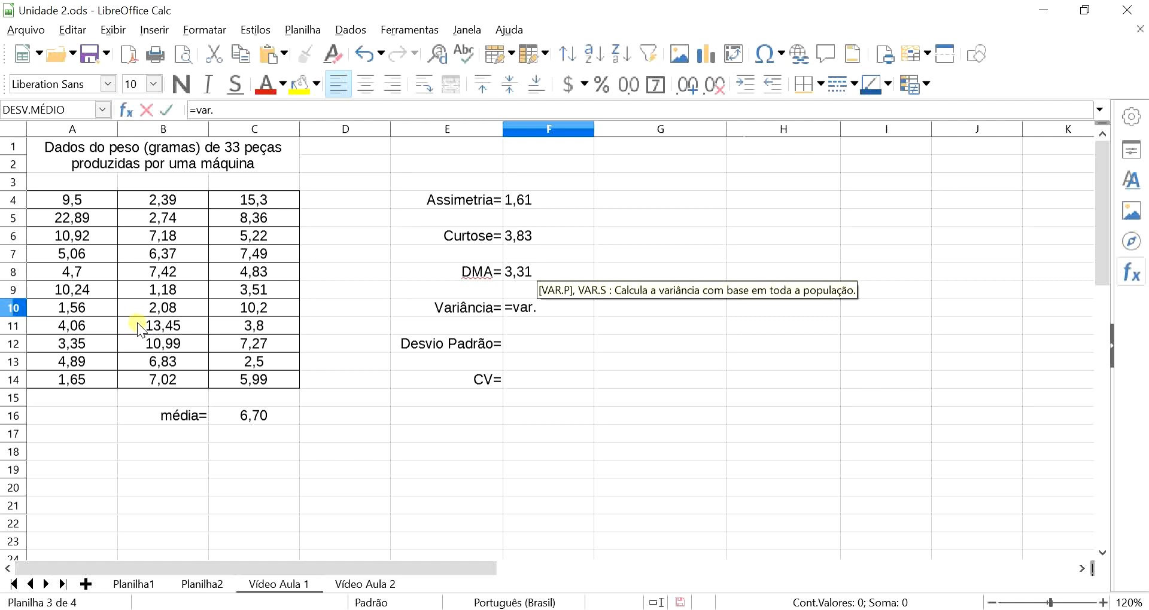
key("BackSpace")
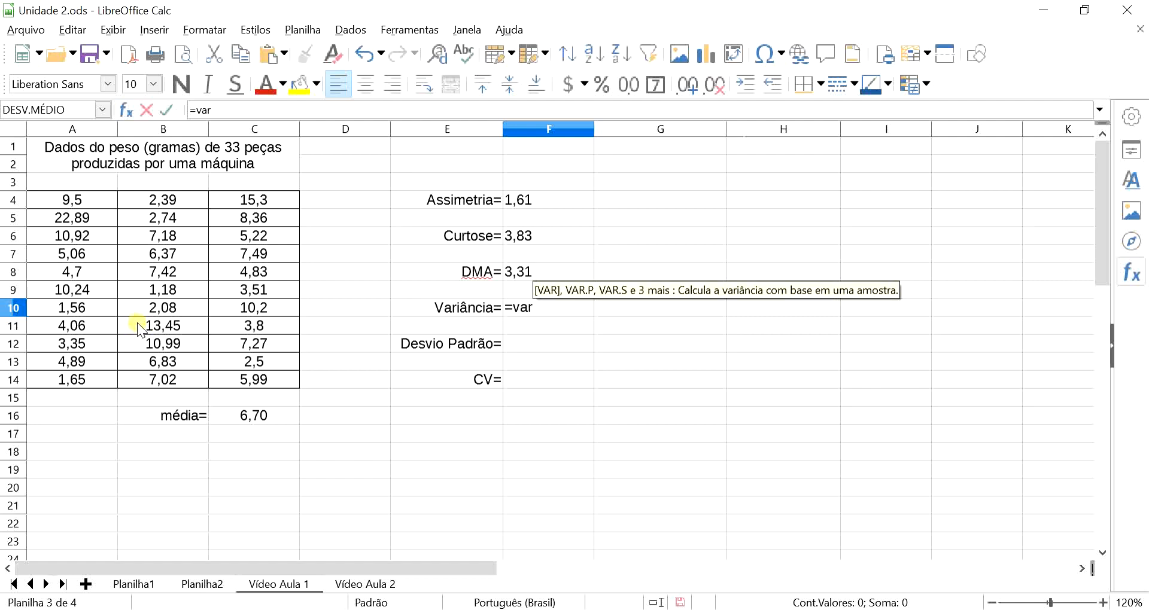
key("Return")
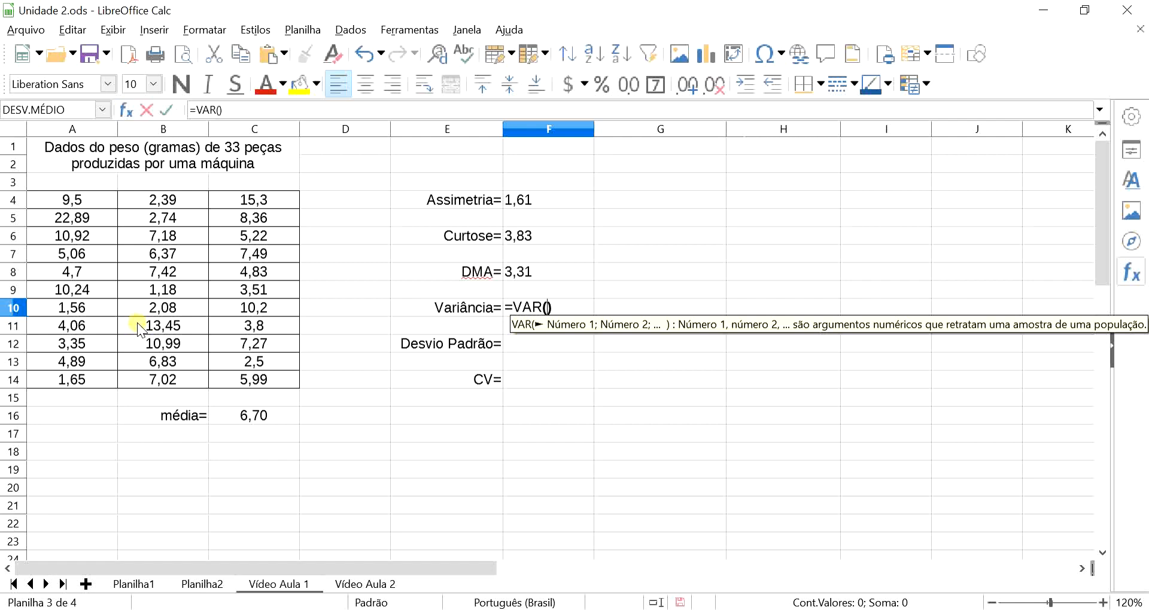
left_click(81, 201)
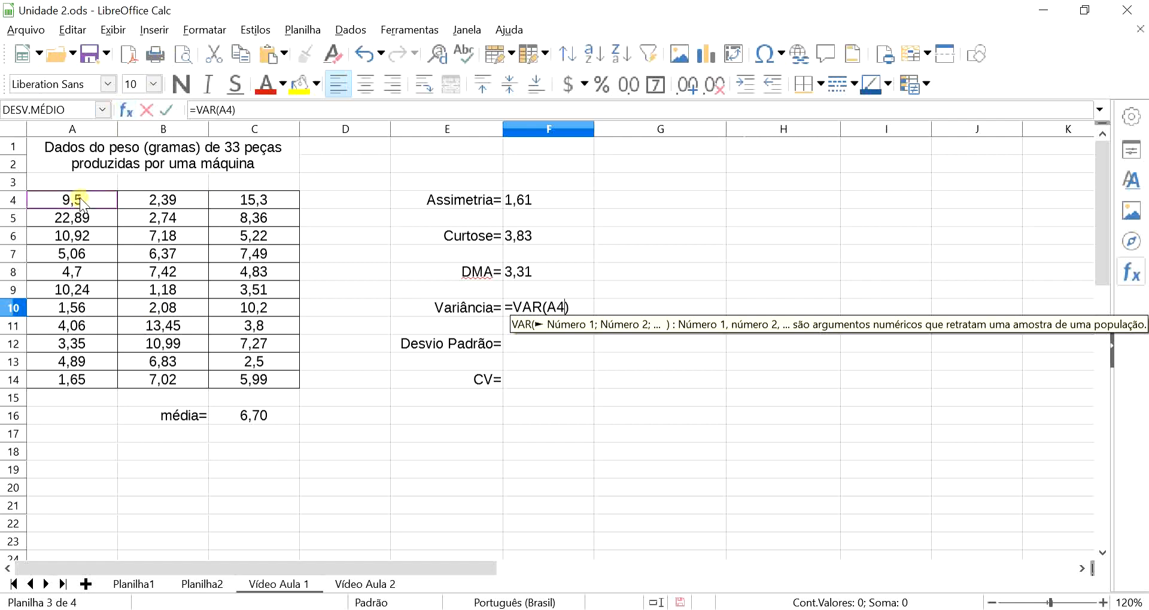
left_click_drag(80, 197, 273, 376)
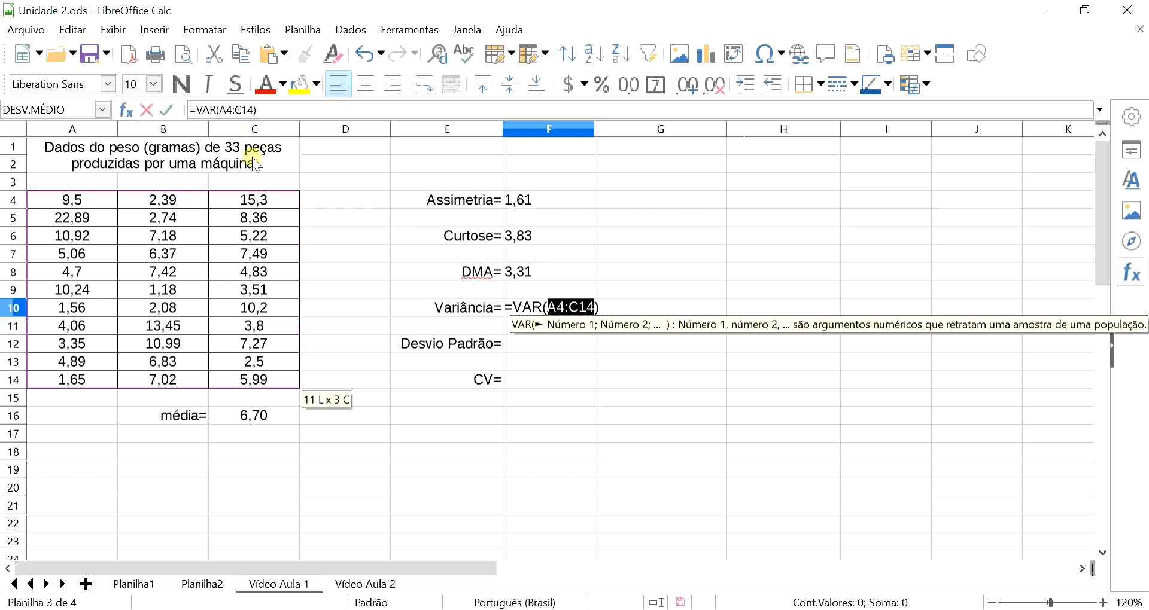
key("Return")
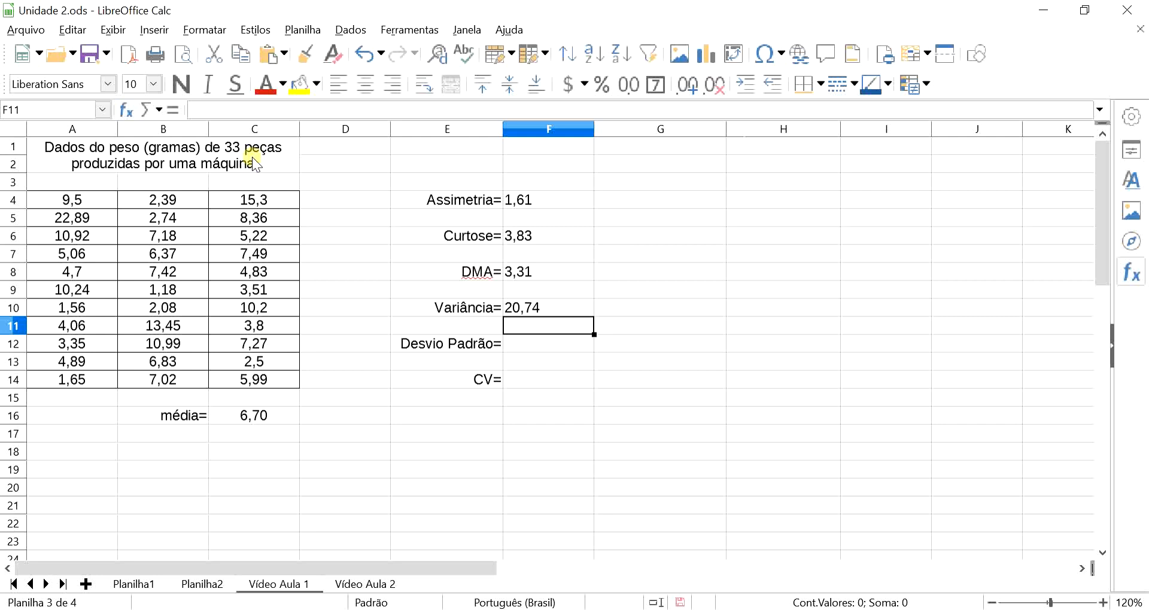
key("Up")
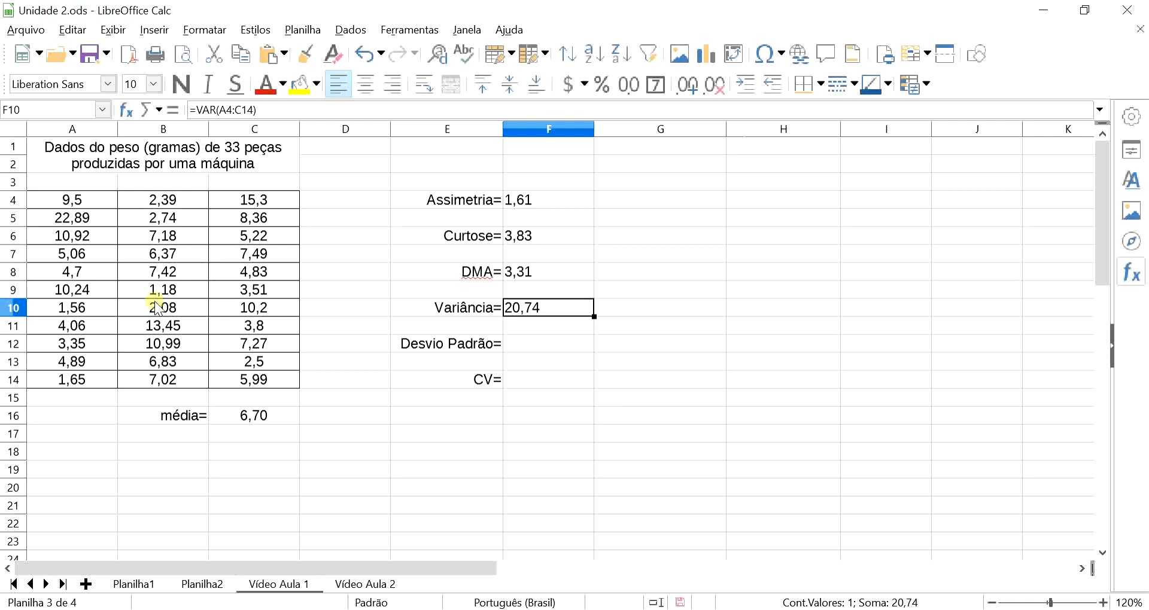
left_click(243, 417)
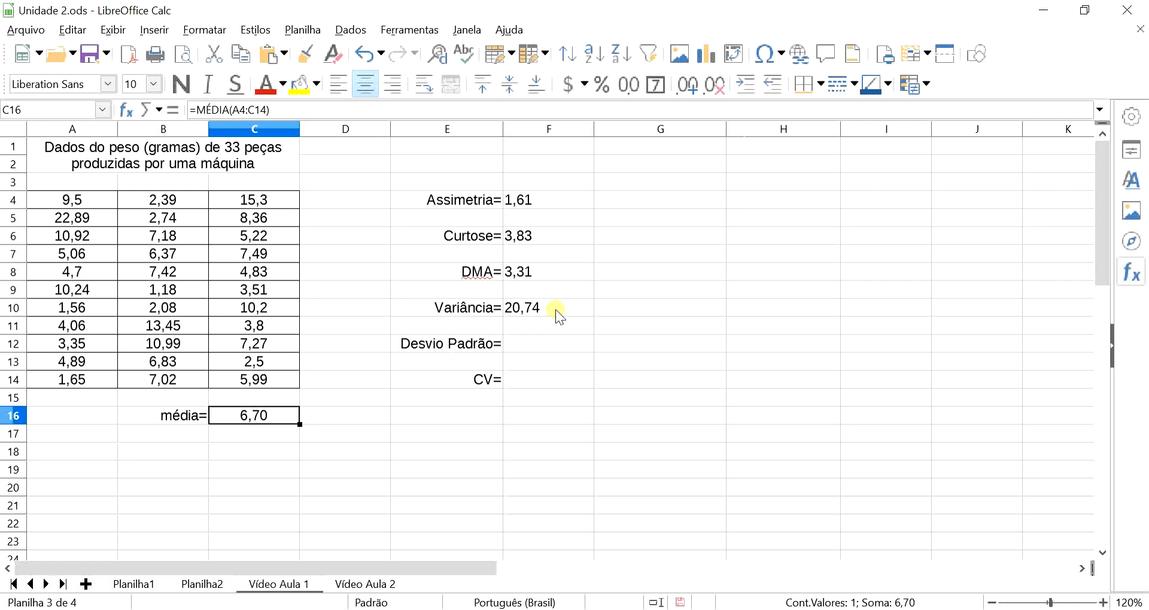
Step: Calculate the sample standard deviation of the weight data in F12 with =DESVPAD(A4:C14)
left_click(548, 347)
type("=")
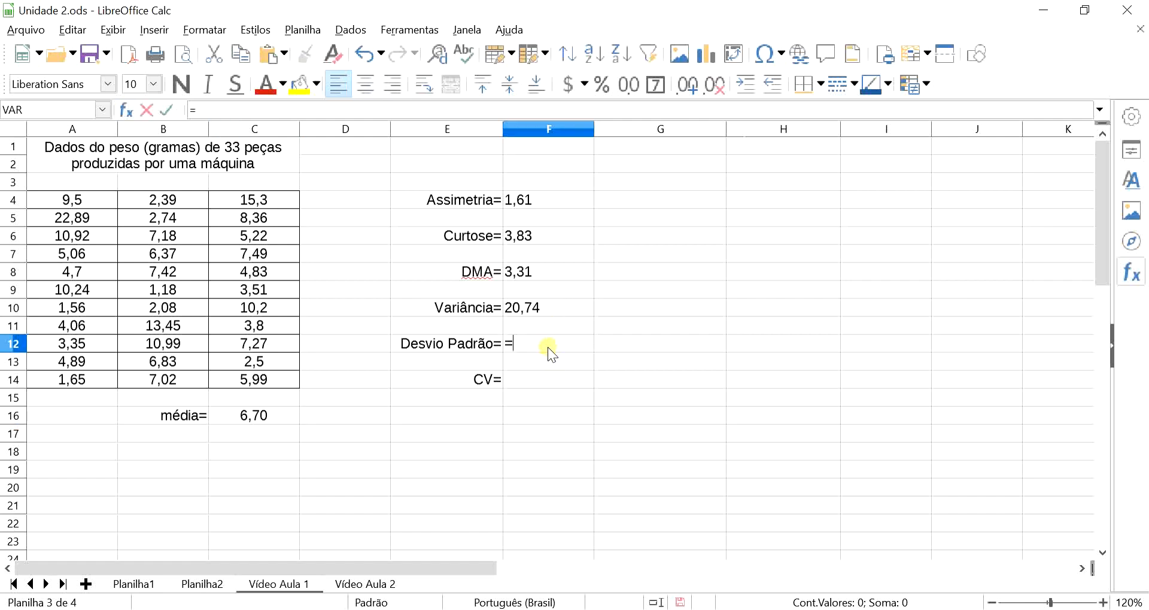
type("desv")
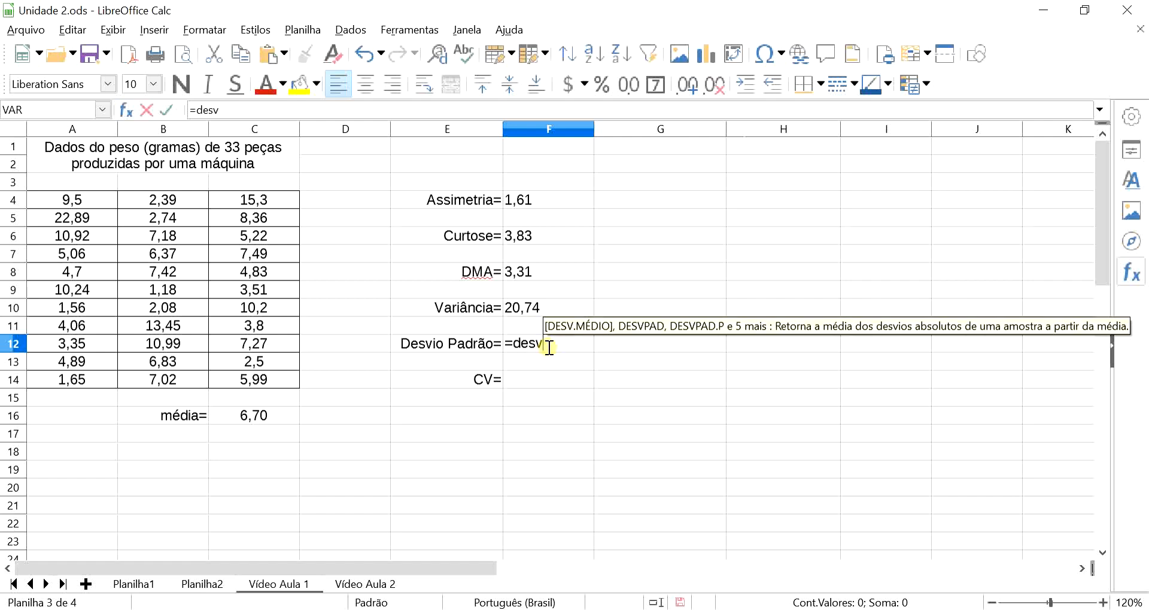
type("pad")
key("Return")
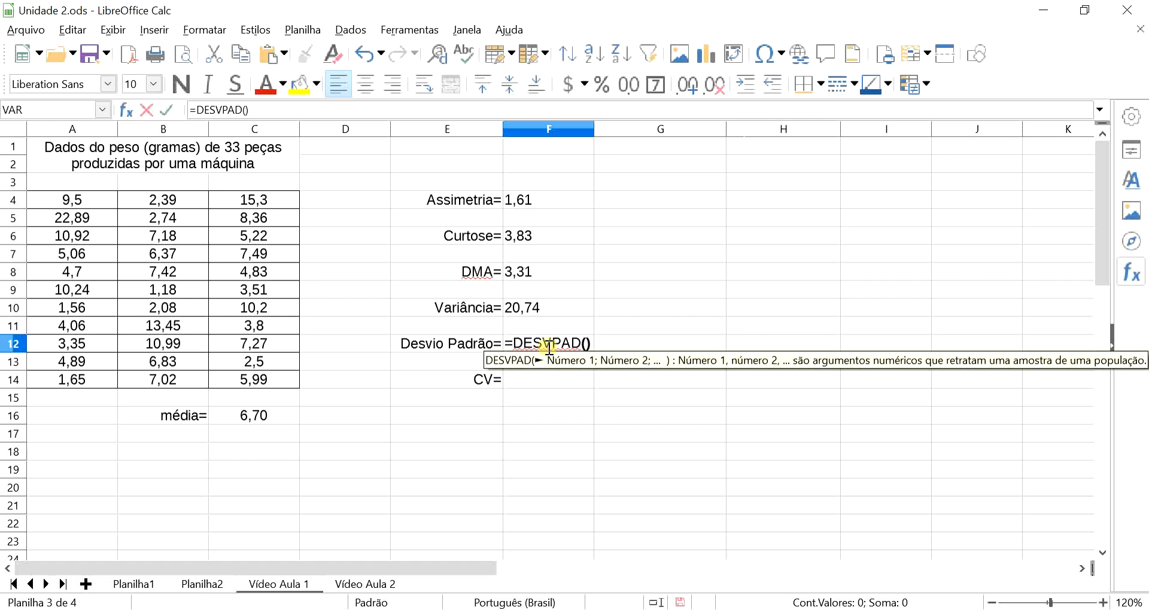
left_click_drag(47, 200, 277, 382)
key("Return")
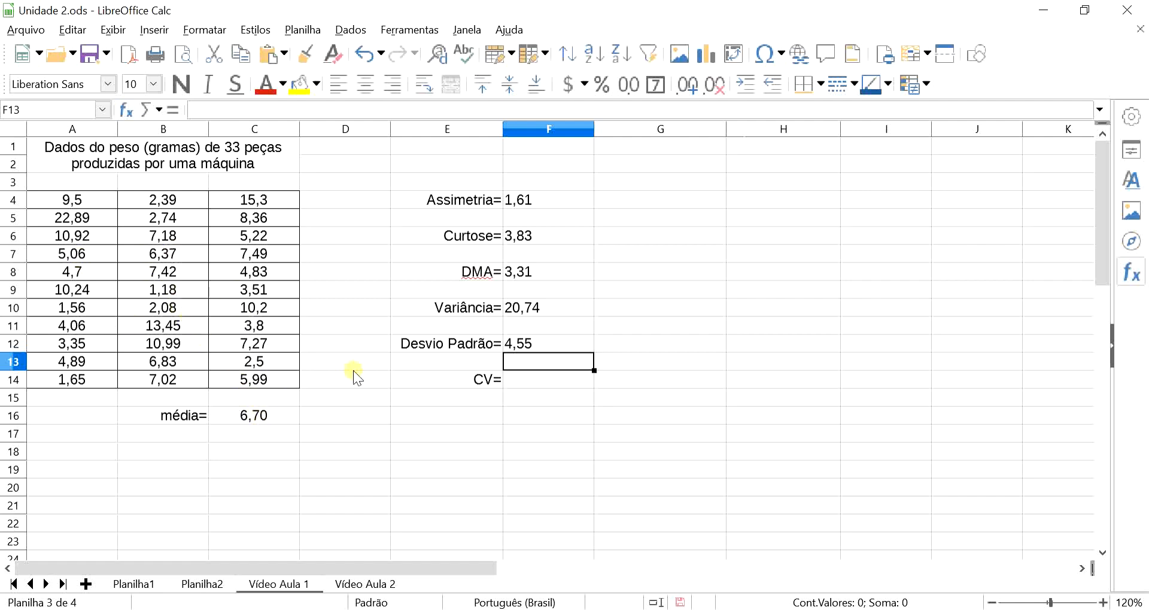
Step: Compare the mean absolute deviation, variance and standard deviation results in F8, F10 and F12
left_click(554, 343)
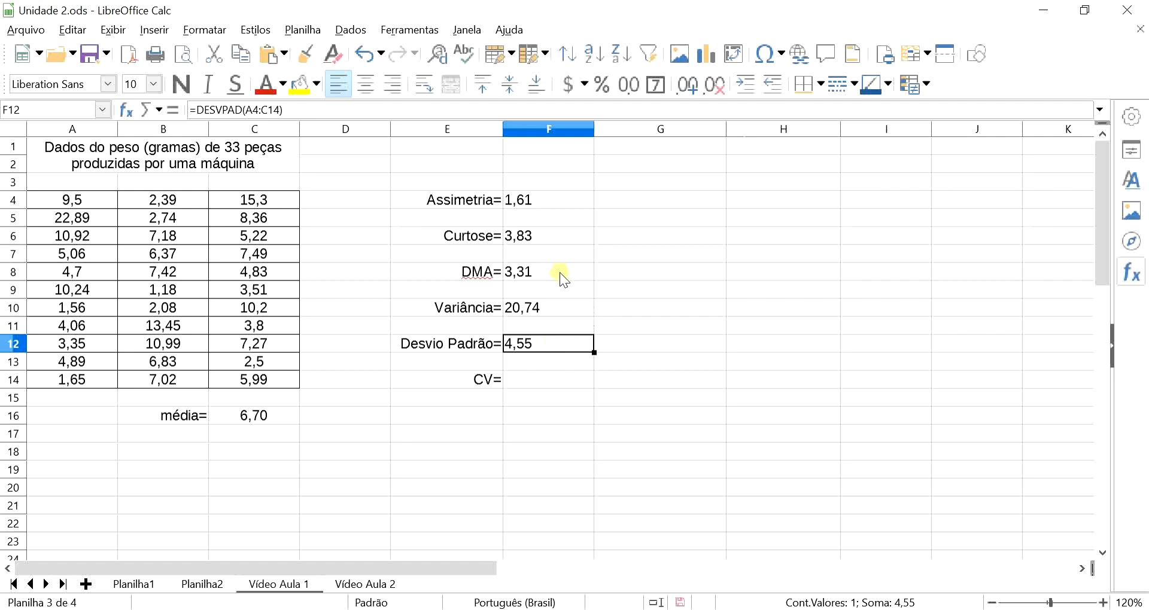
left_click(559, 272)
left_click(546, 342)
left_click(555, 271)
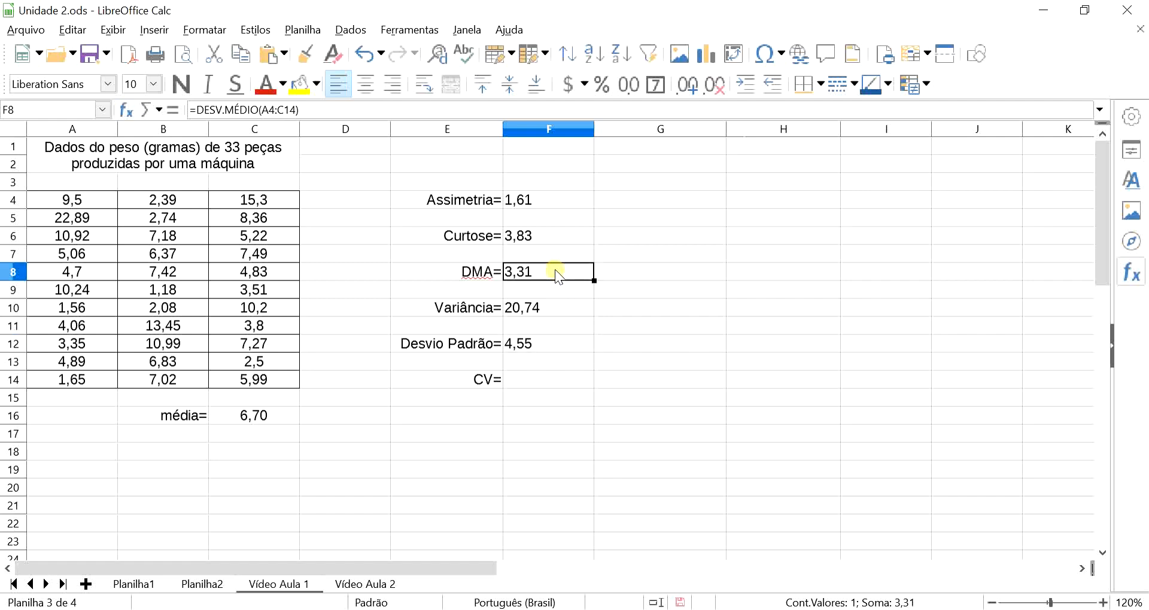
left_click(550, 311)
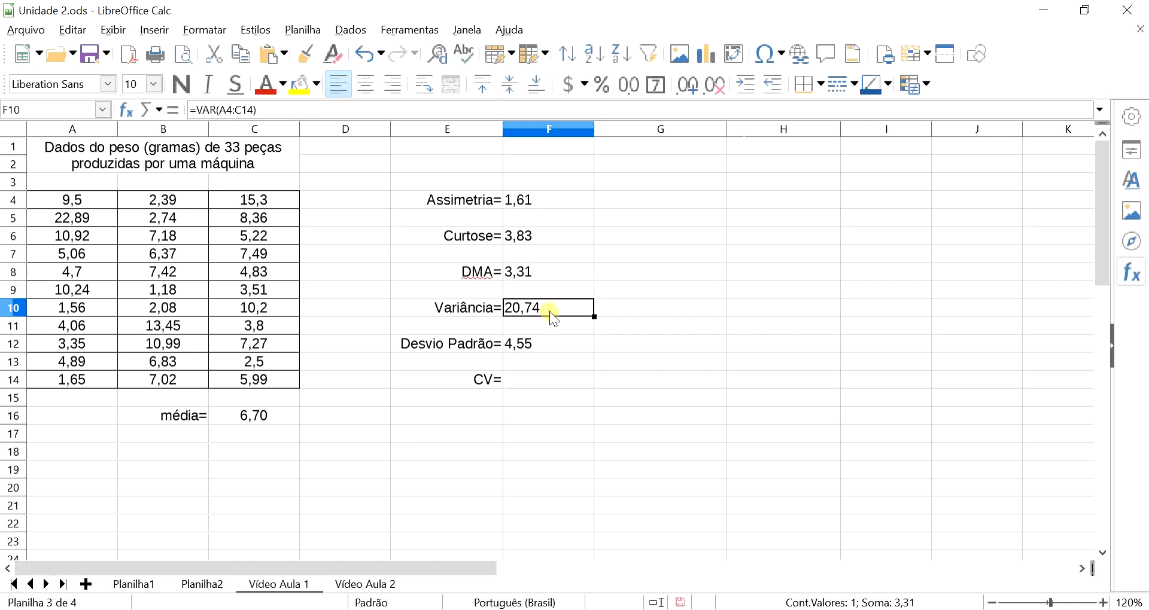
left_click(543, 342)
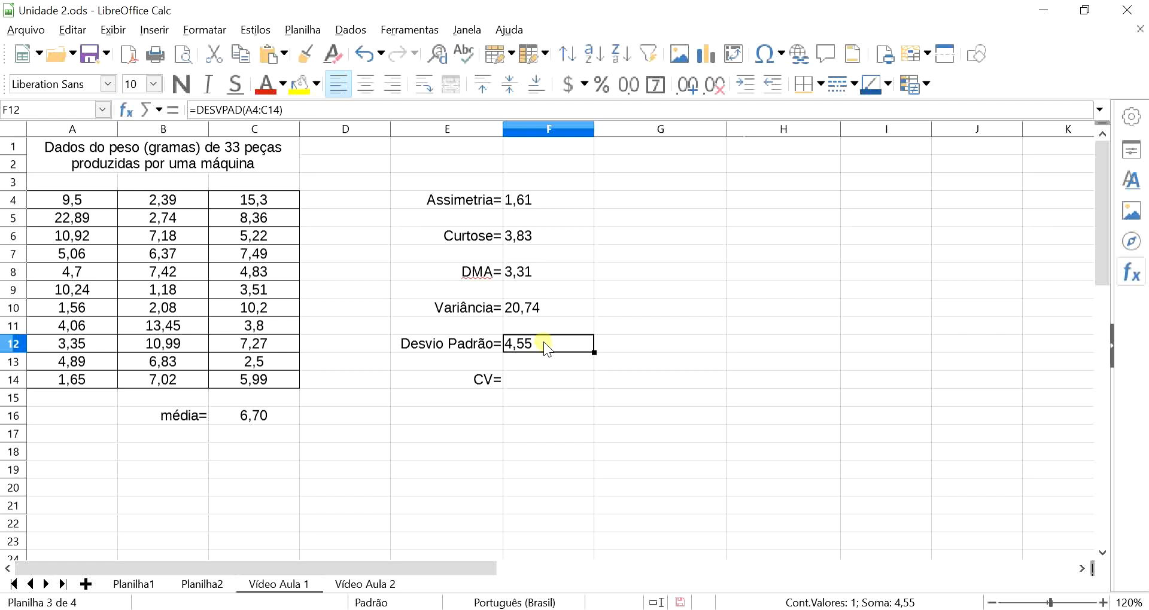
Step: Calculate the coefficient of variation in F14 by dividing the standard deviation by the mean with =F12/C16
left_click(539, 381)
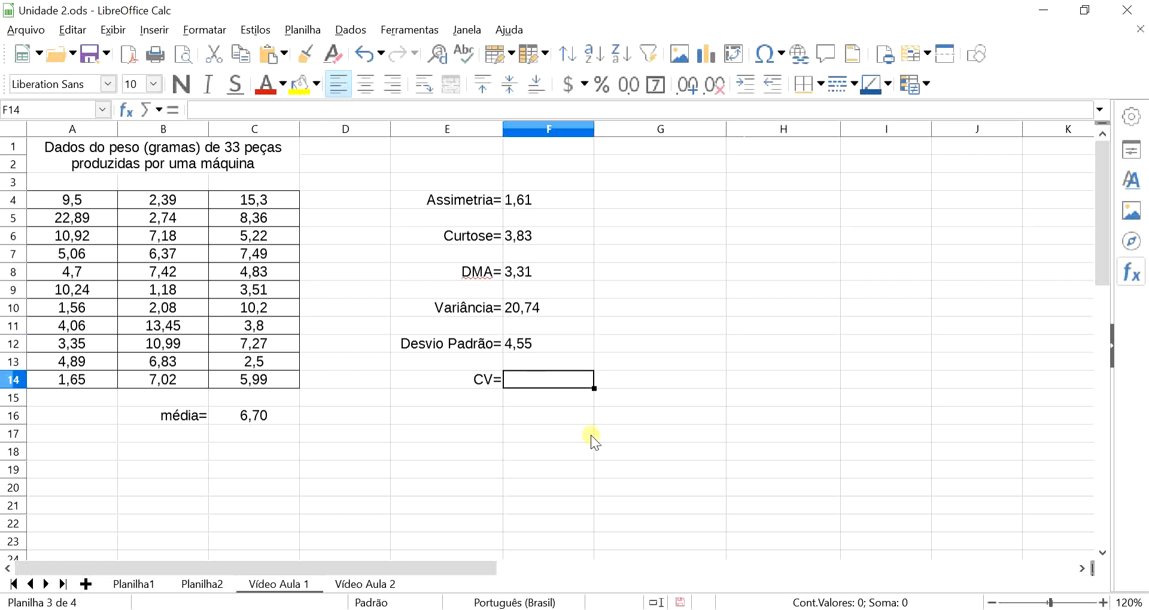
type("=")
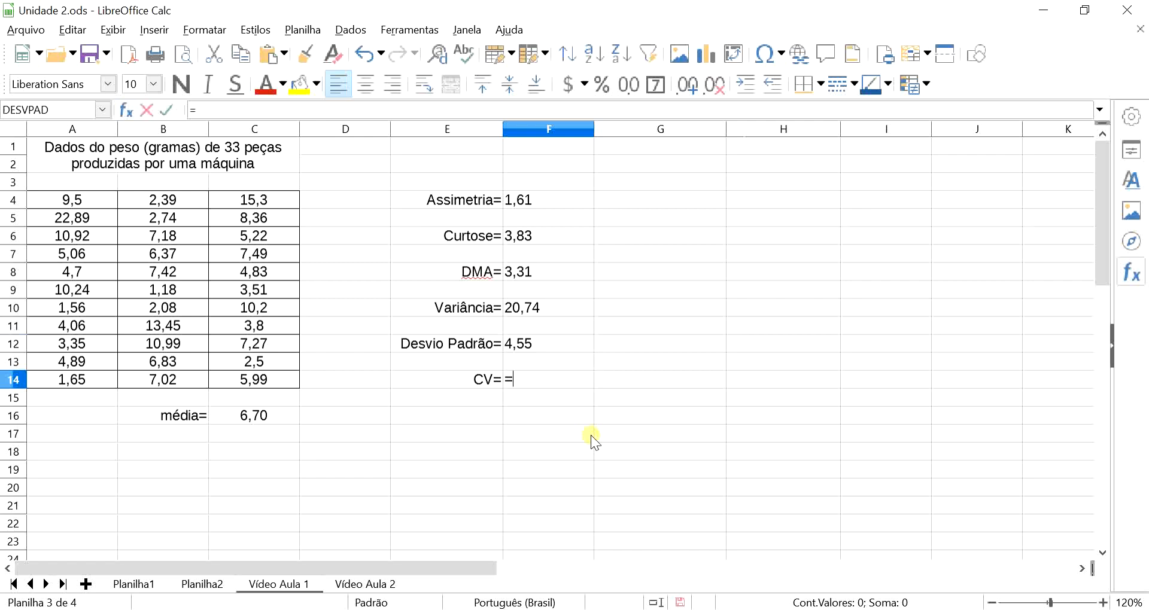
left_click(551, 343)
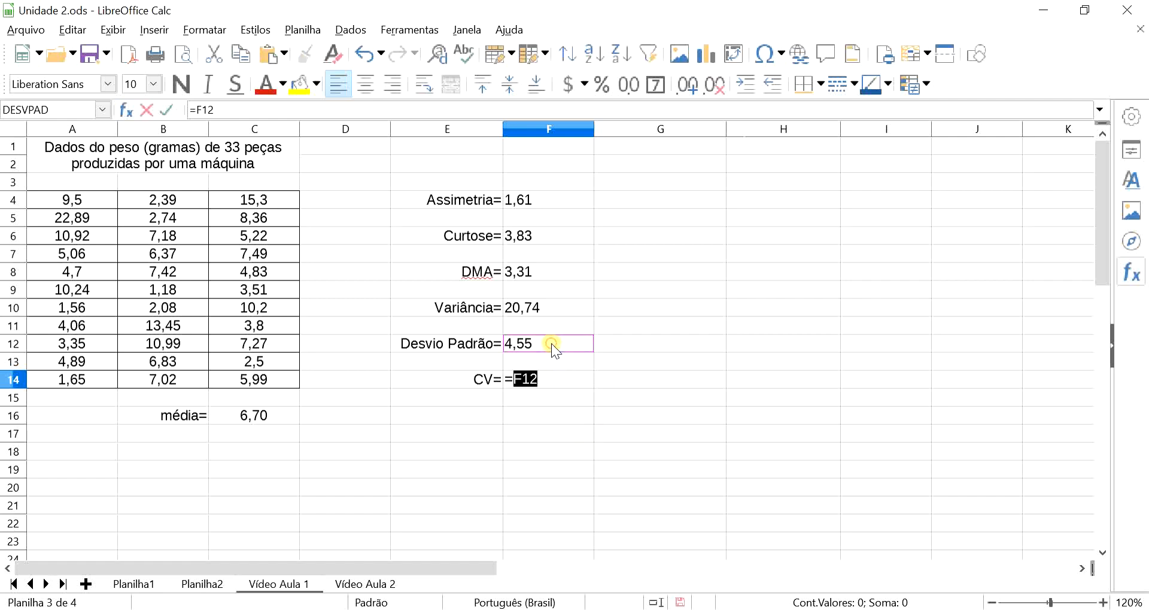
type("/")
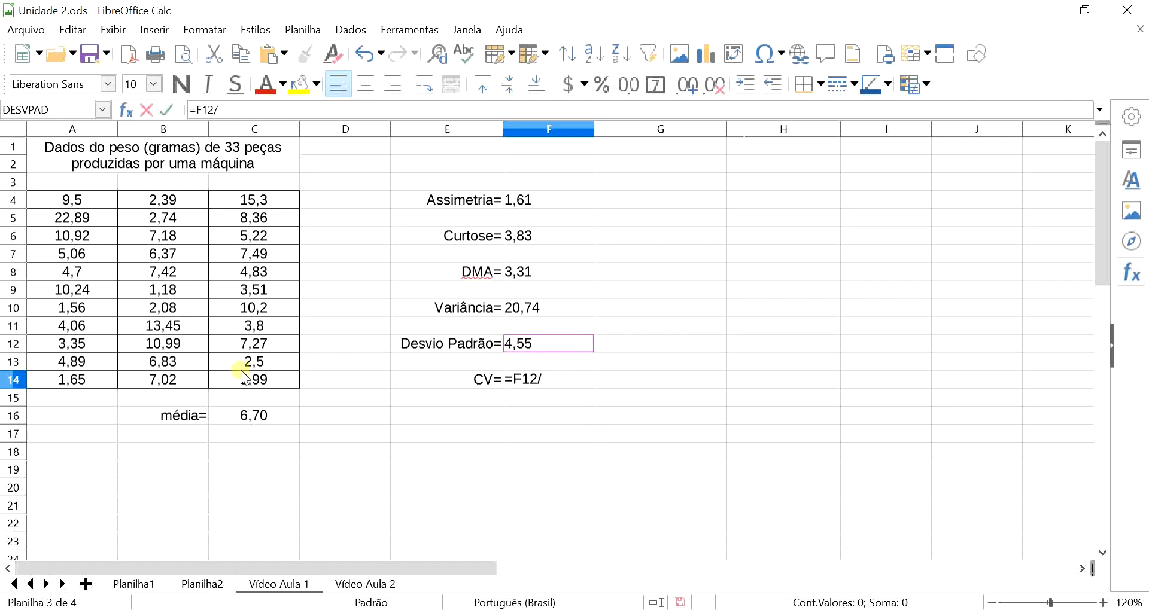
left_click(225, 411)
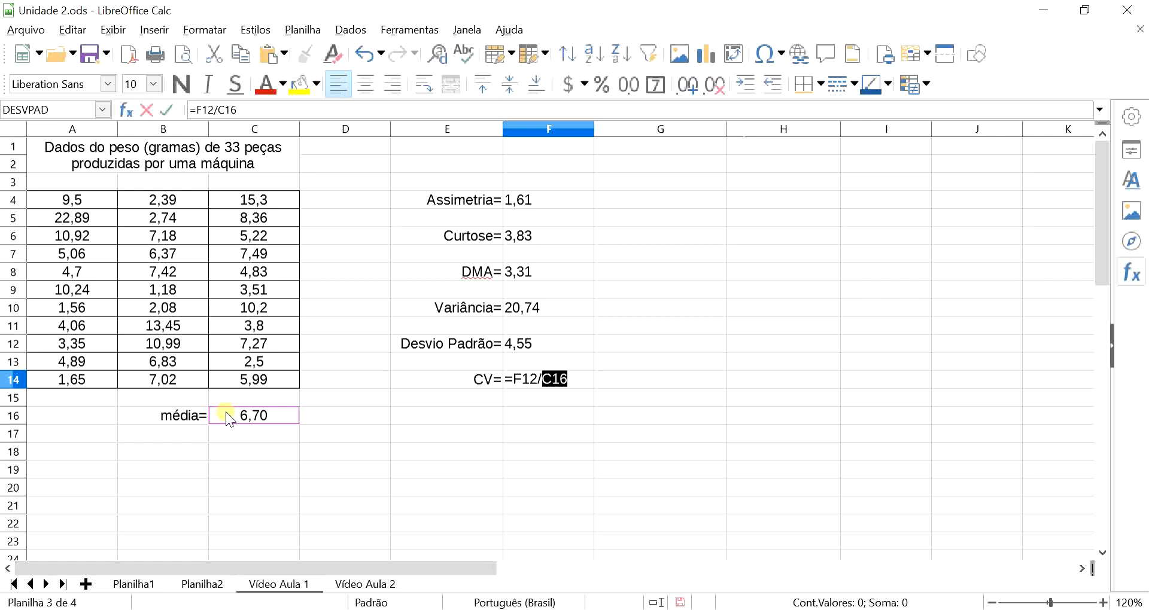
key("Return")
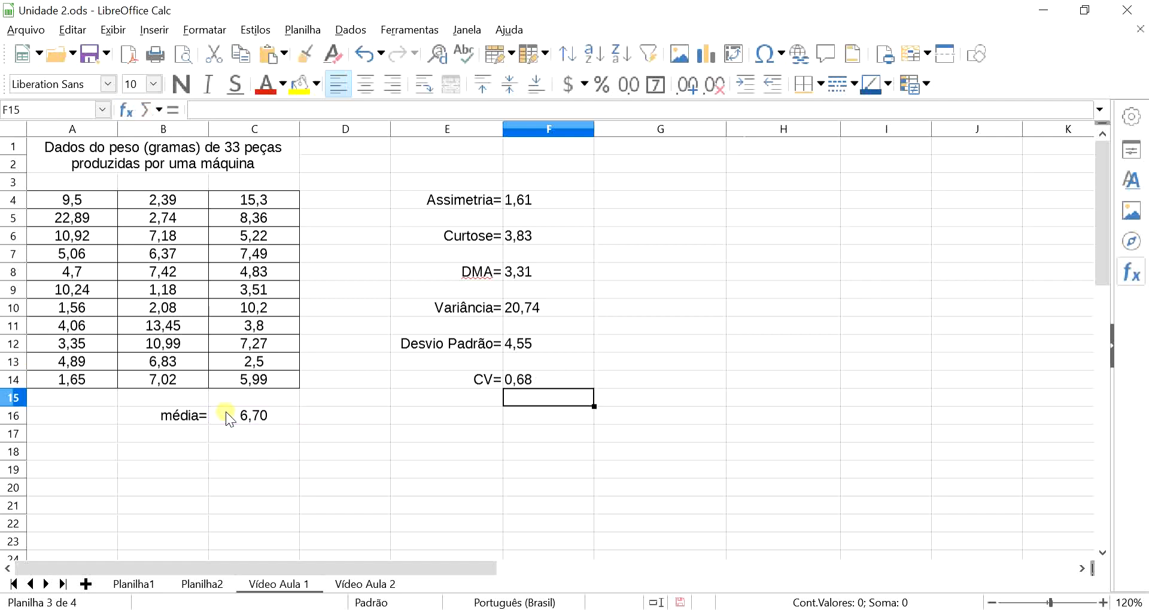
Step: Express the coefficient of variation in F14 as a percentage by extending its formula to =F12/C16*100
key("Up")
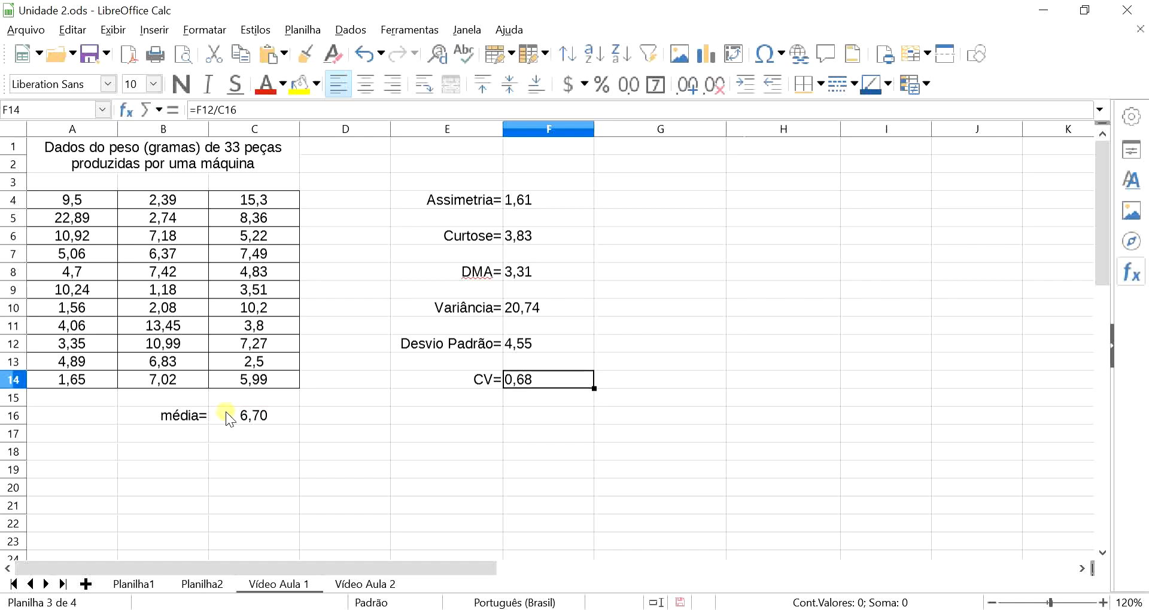
double_click(552, 376)
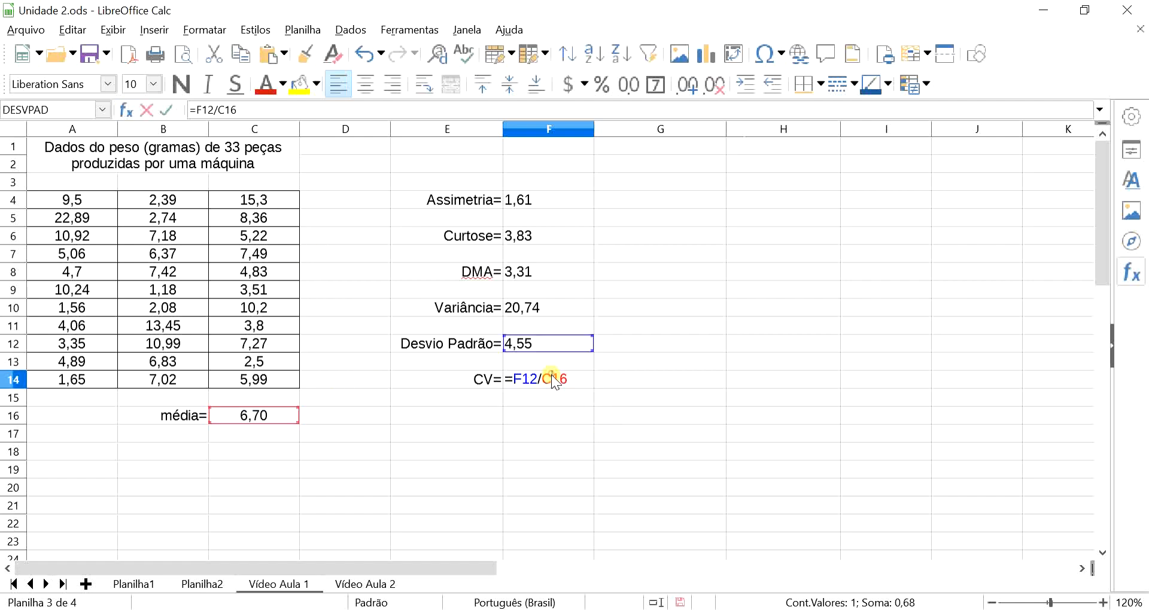
left_click(580, 380)
type("*100")
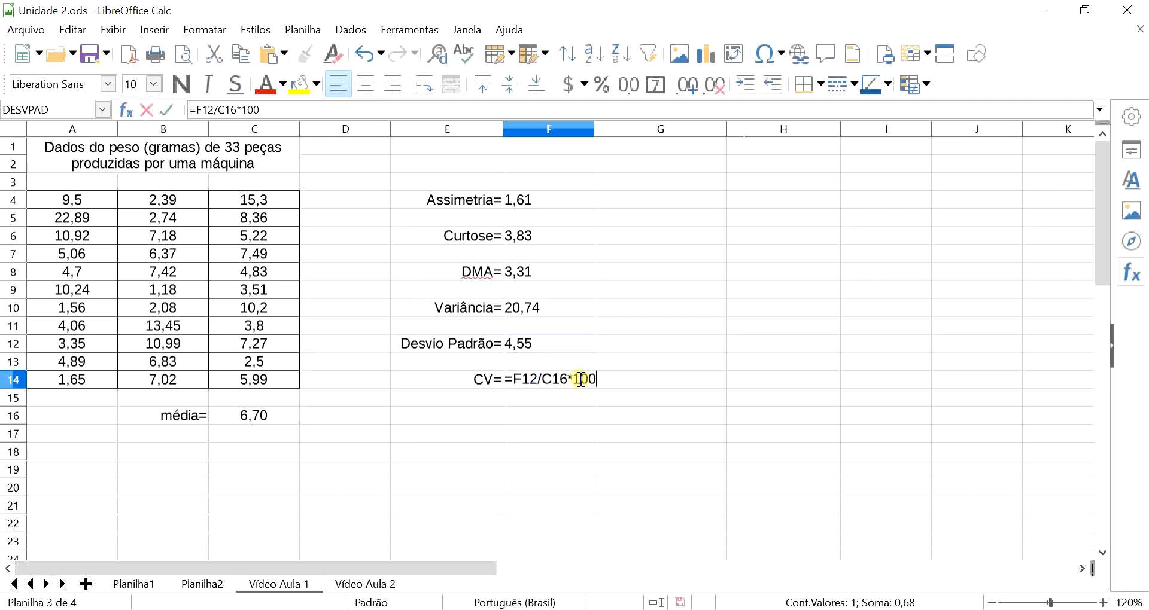
key("Return")
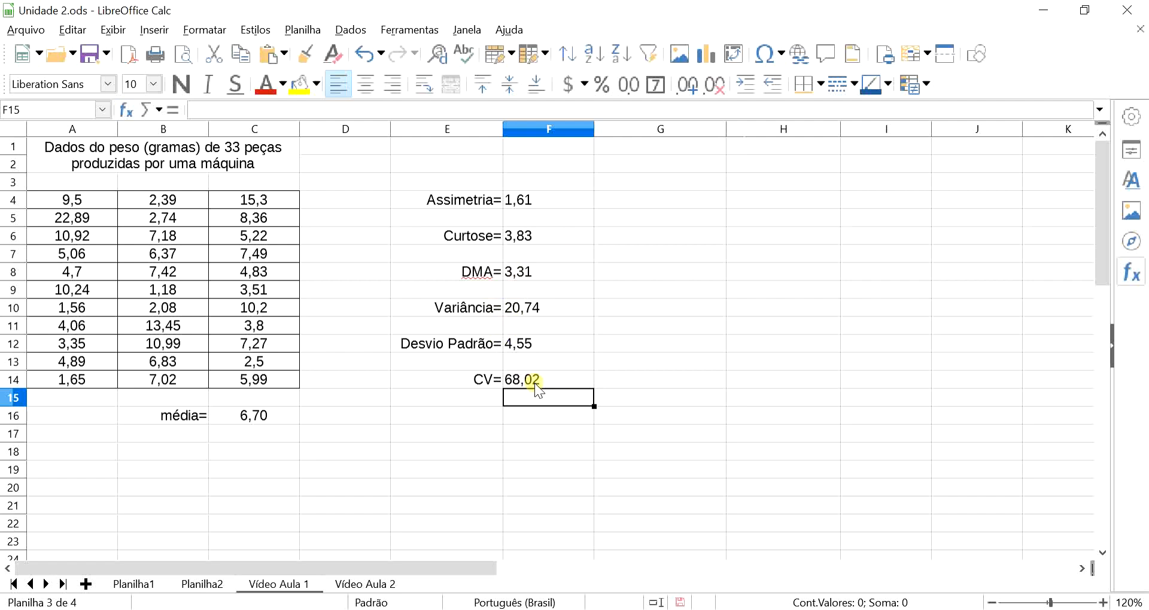
left_click(563, 438)
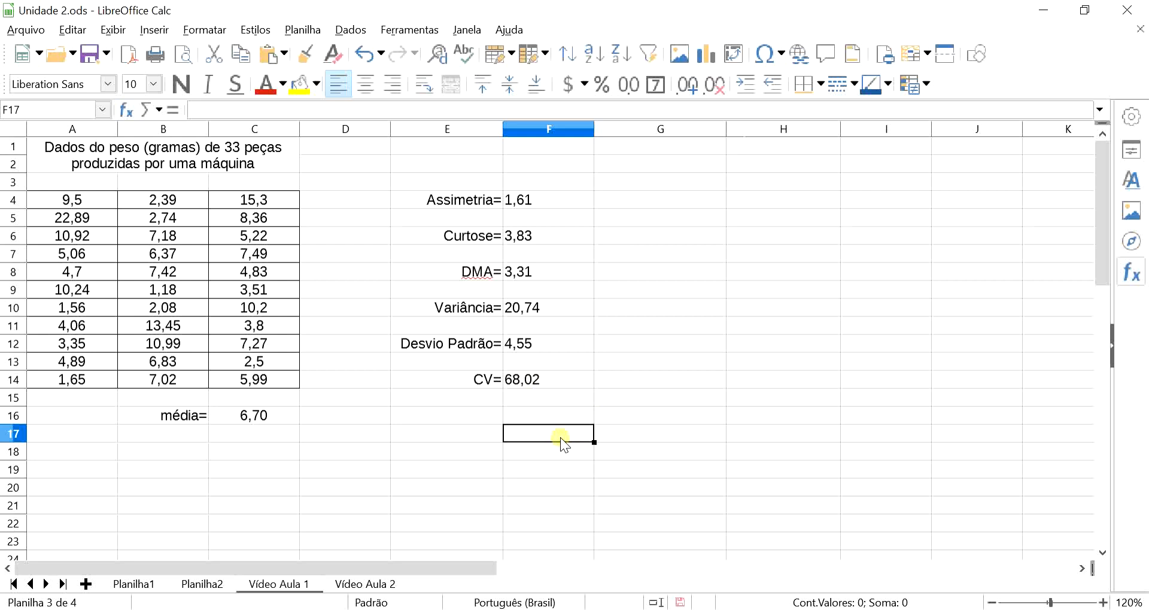